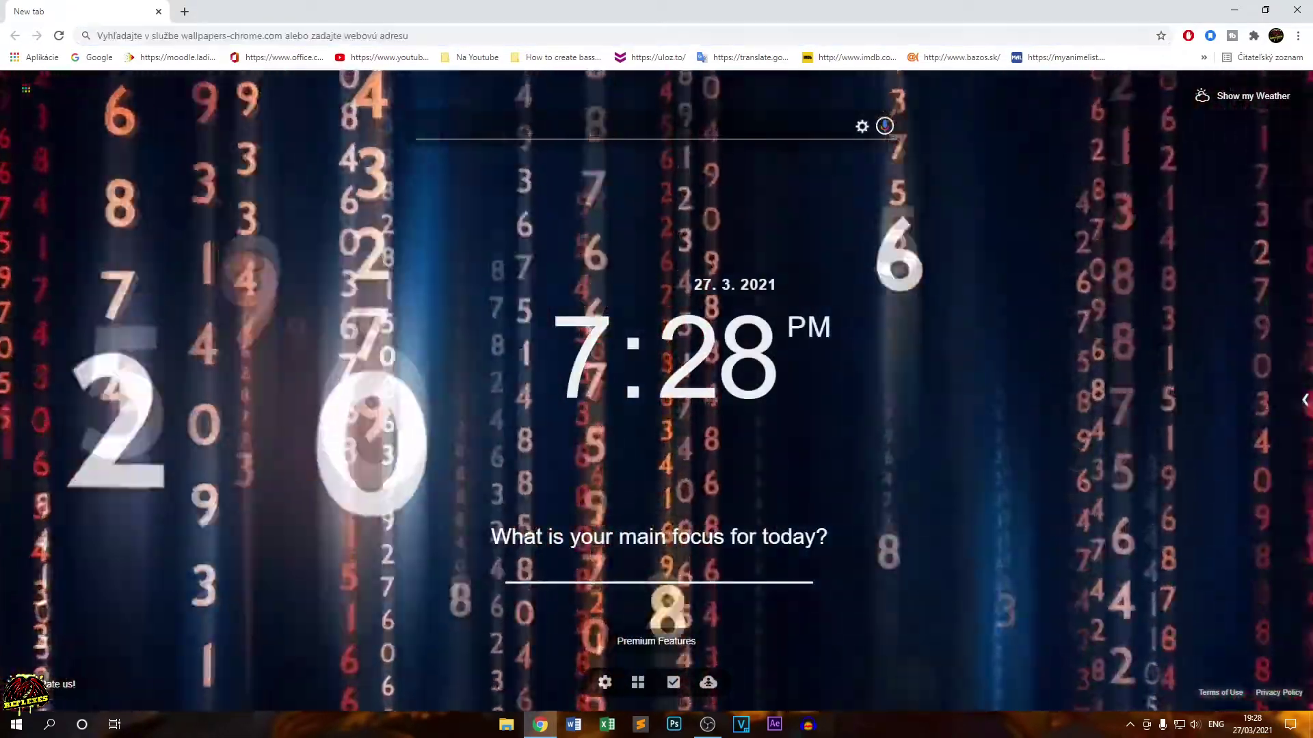
# Search the web for nox player and download the NoxPlayer 7.0.1.0 installer from bignox.com.
pyautogui.write('nox p')
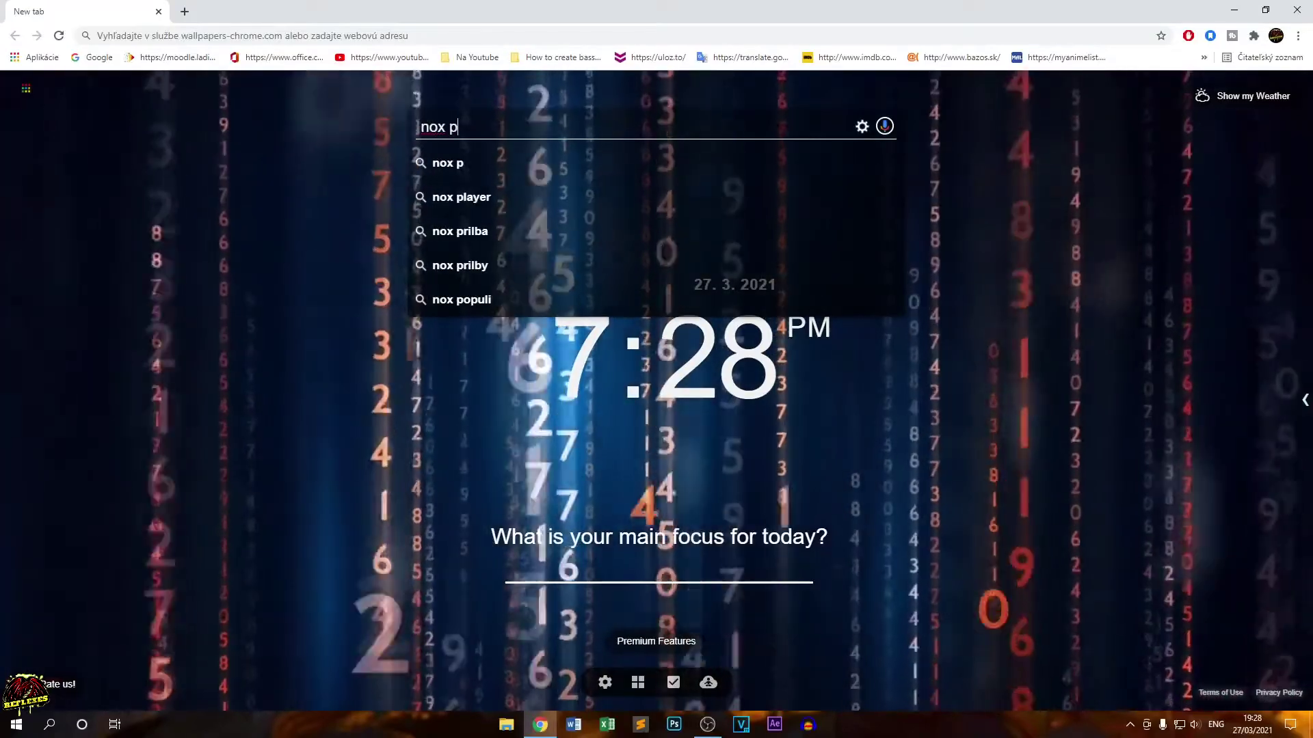
pyautogui.write('layer')
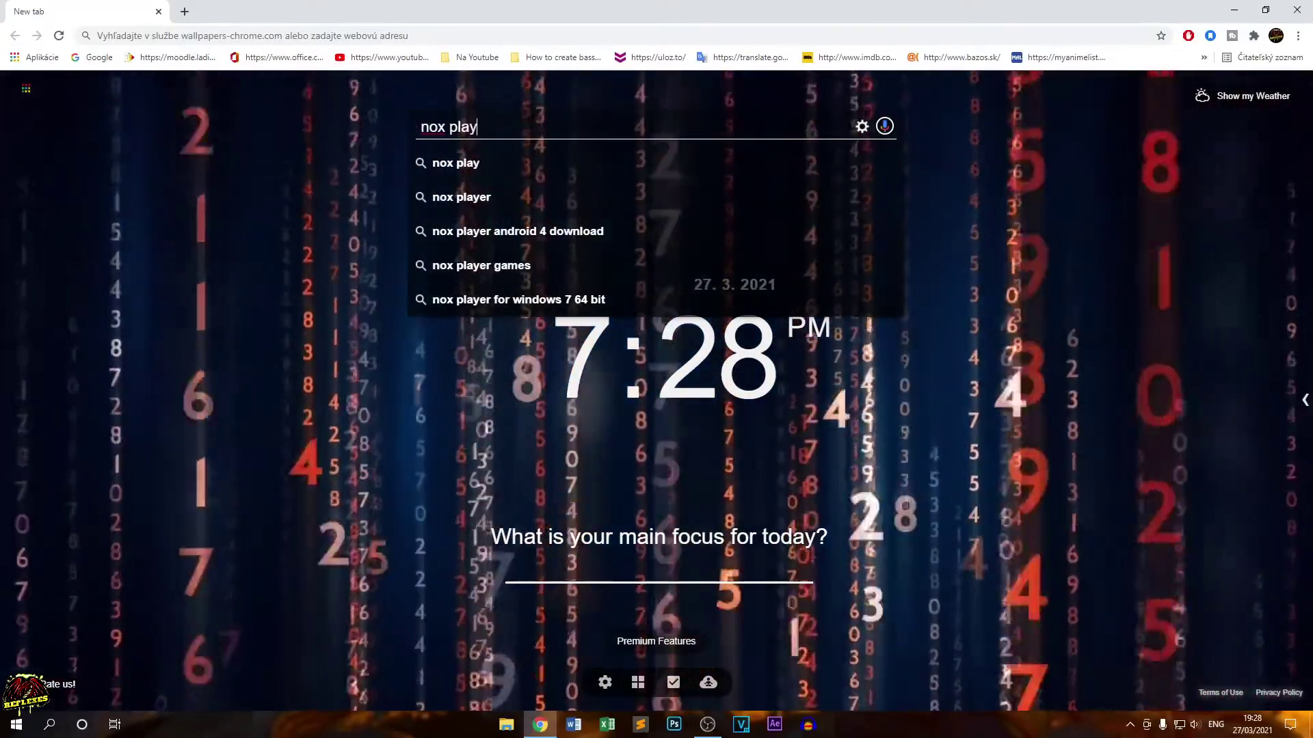
pyautogui.press('Return')
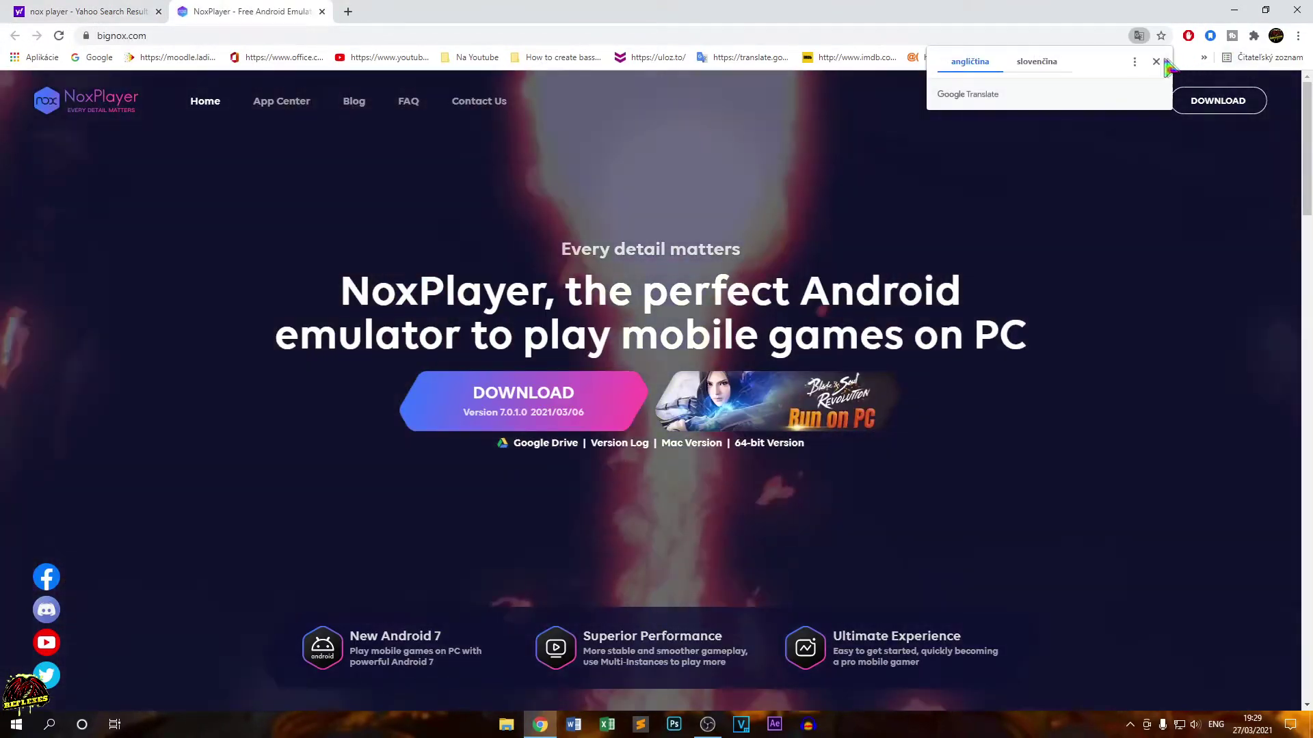
pyautogui.click(1156, 62)
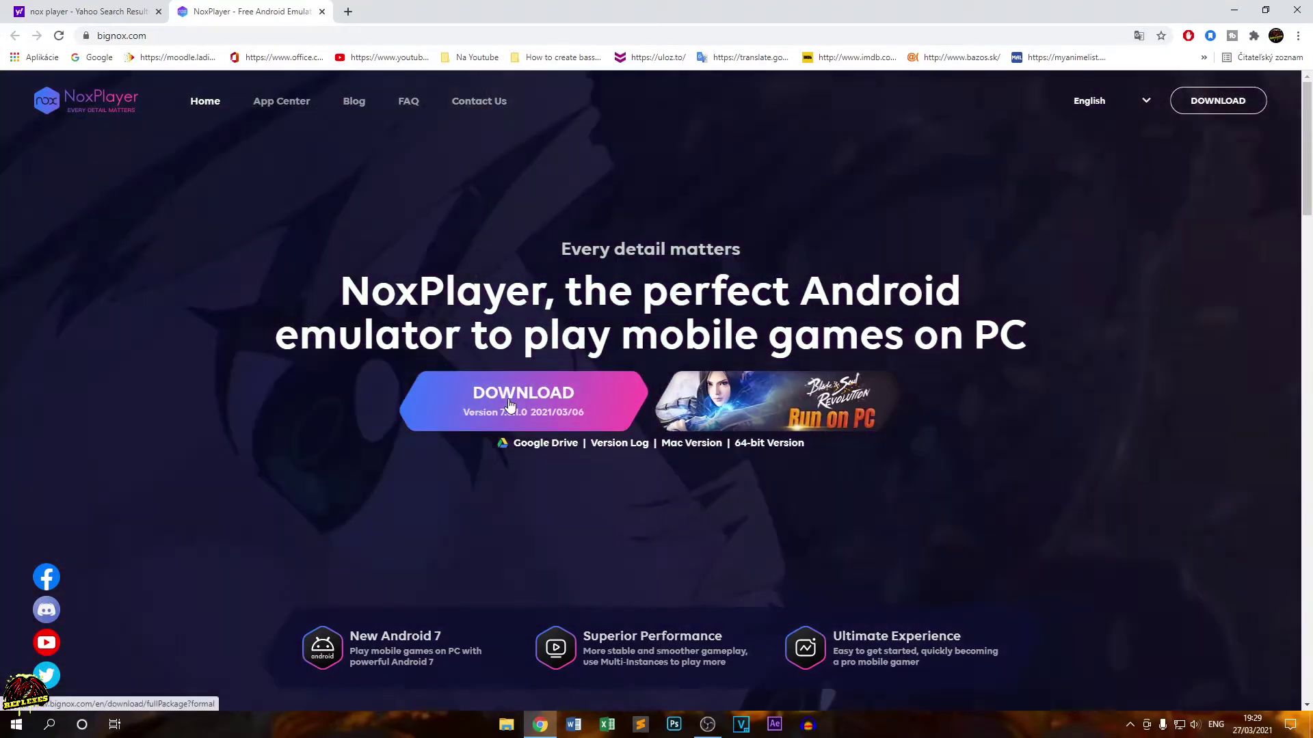
pyautogui.click(510, 402)
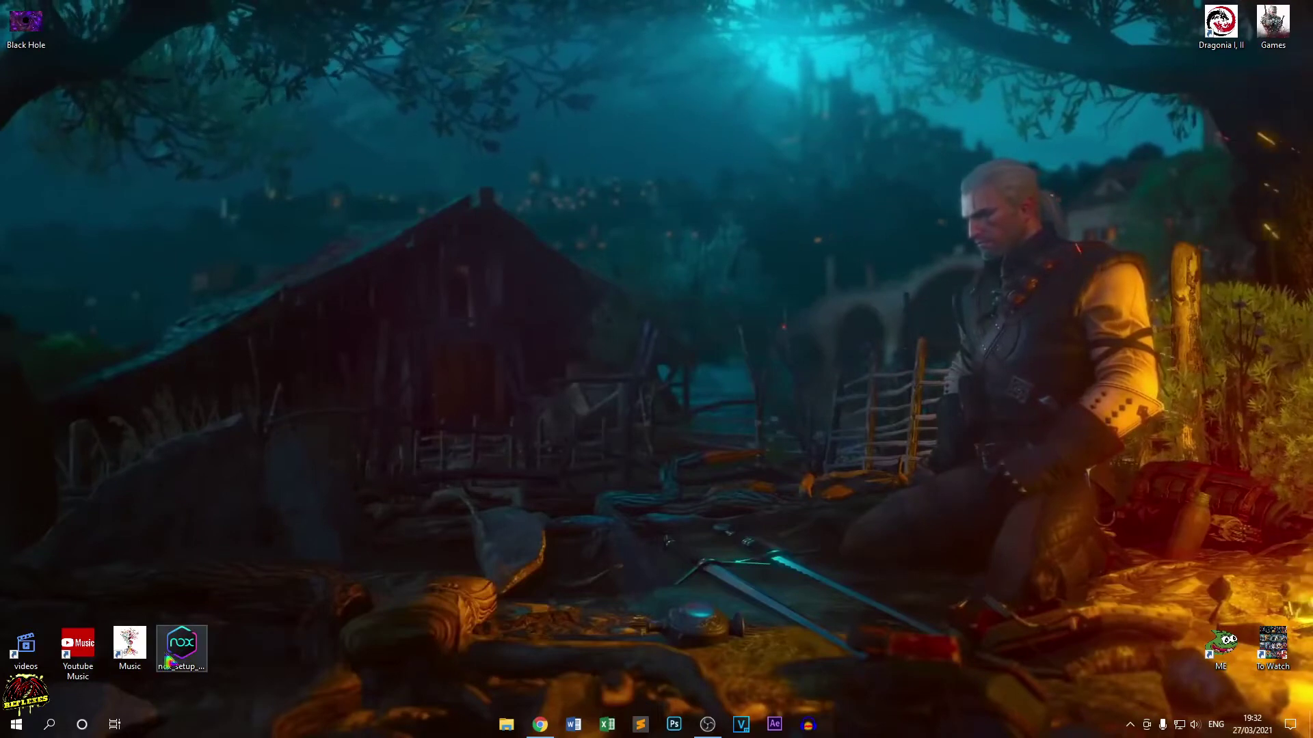
# Run the downloaded Nox setup file from the desktop and show its custom installation options.
pyautogui.doubleClick(183, 655)
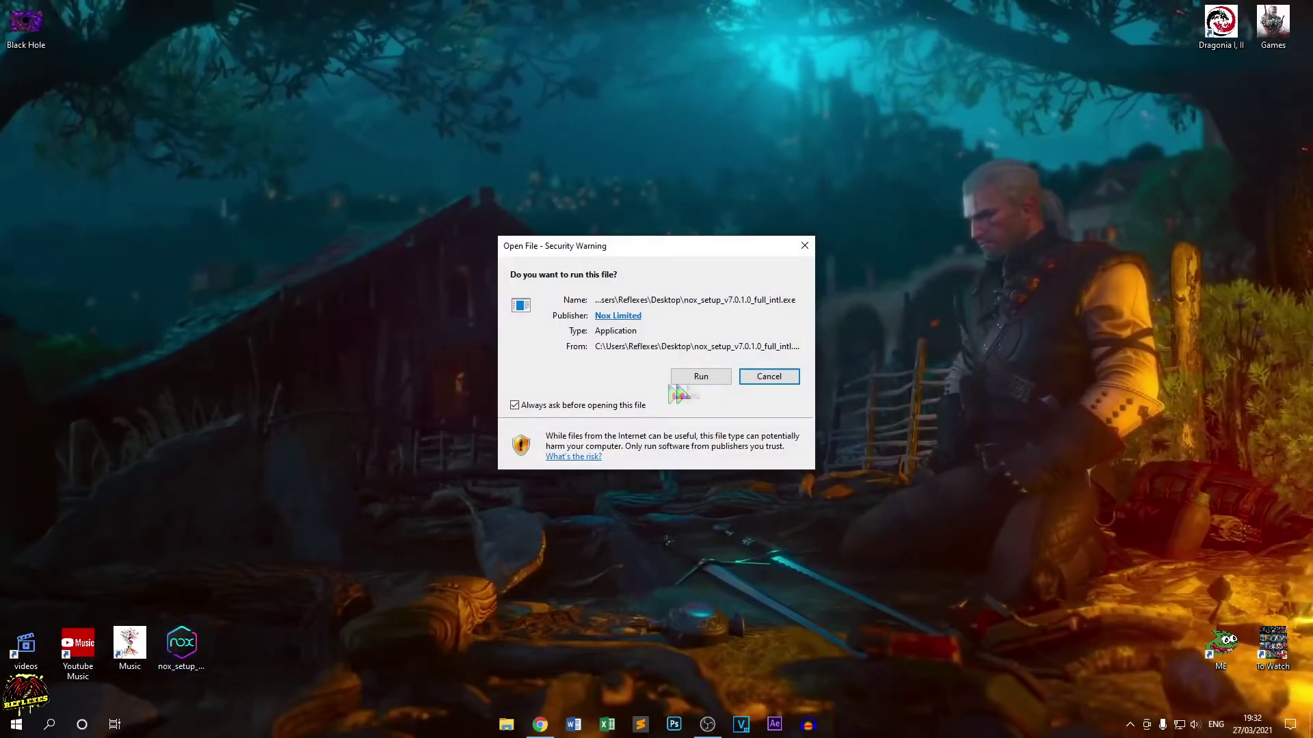
pyautogui.click(701, 376)
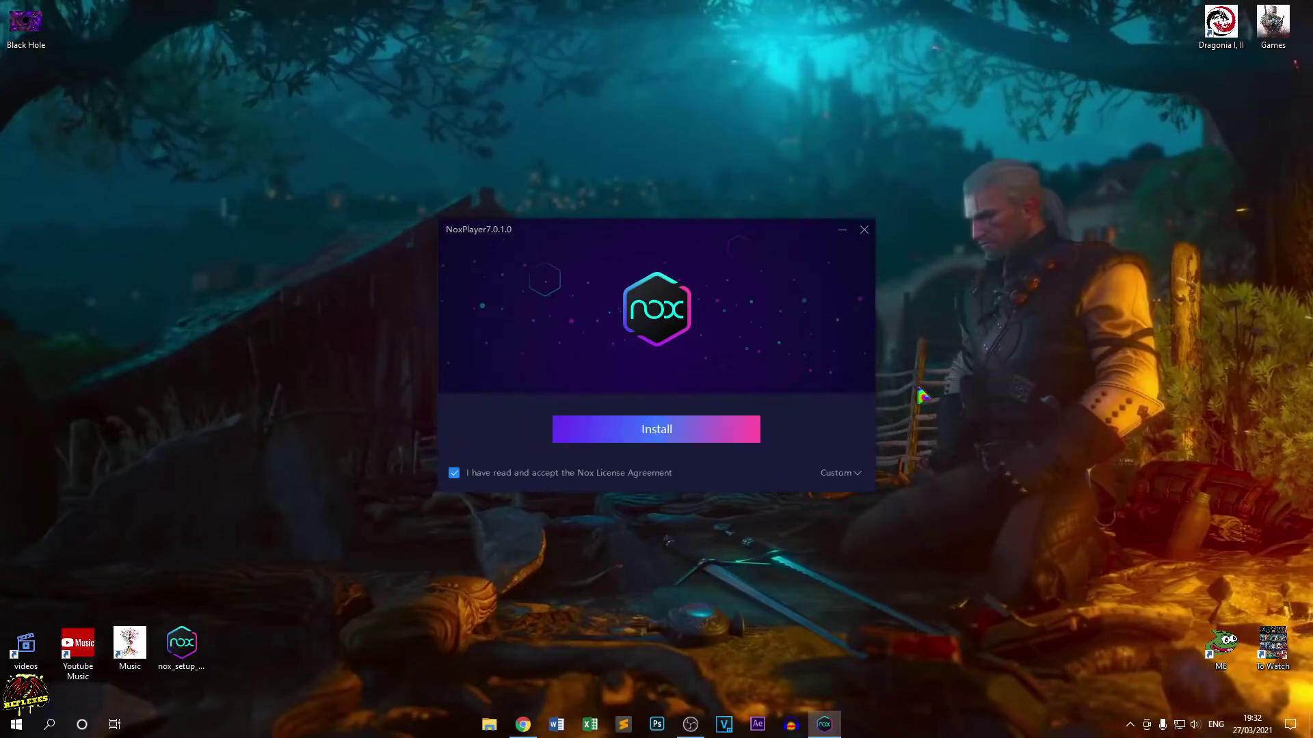
pyautogui.click(846, 474)
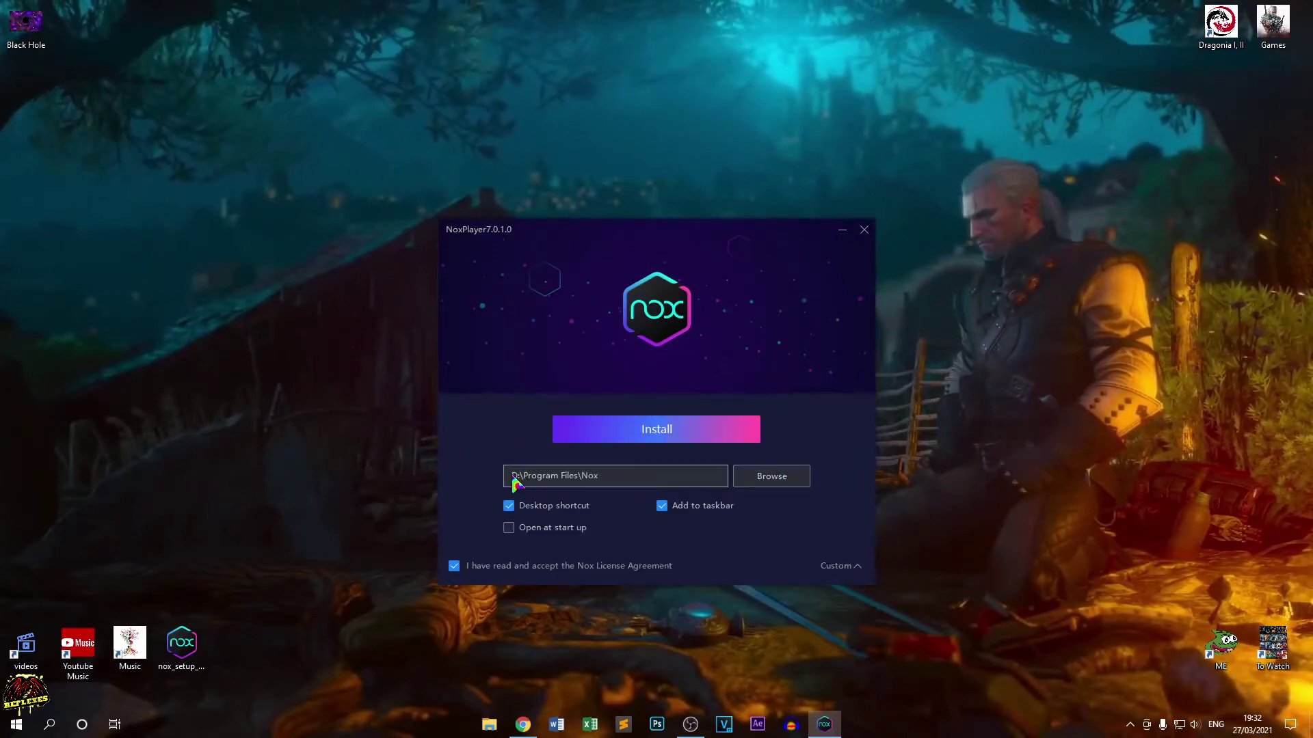
# Set the installation location to the Nainštalované hry folder on drive F:.
pyautogui.click(758, 474)
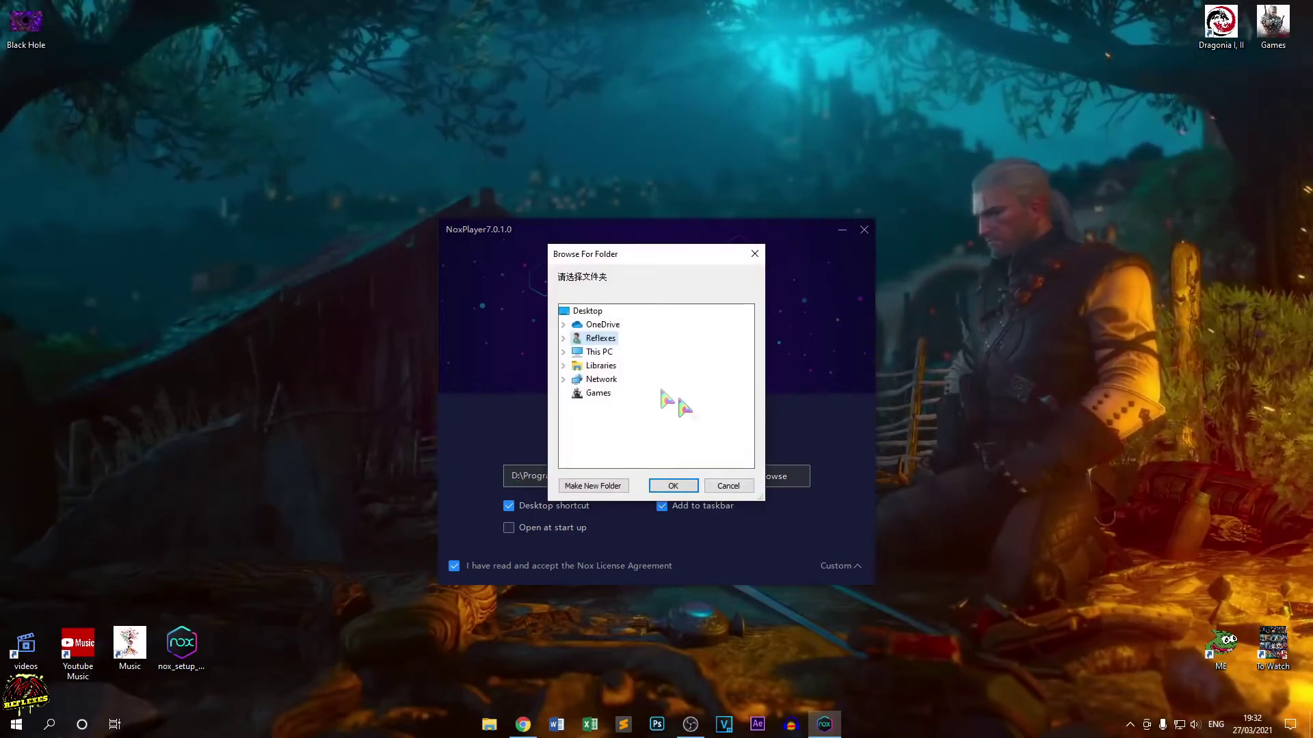
pyautogui.doubleClick(597, 352)
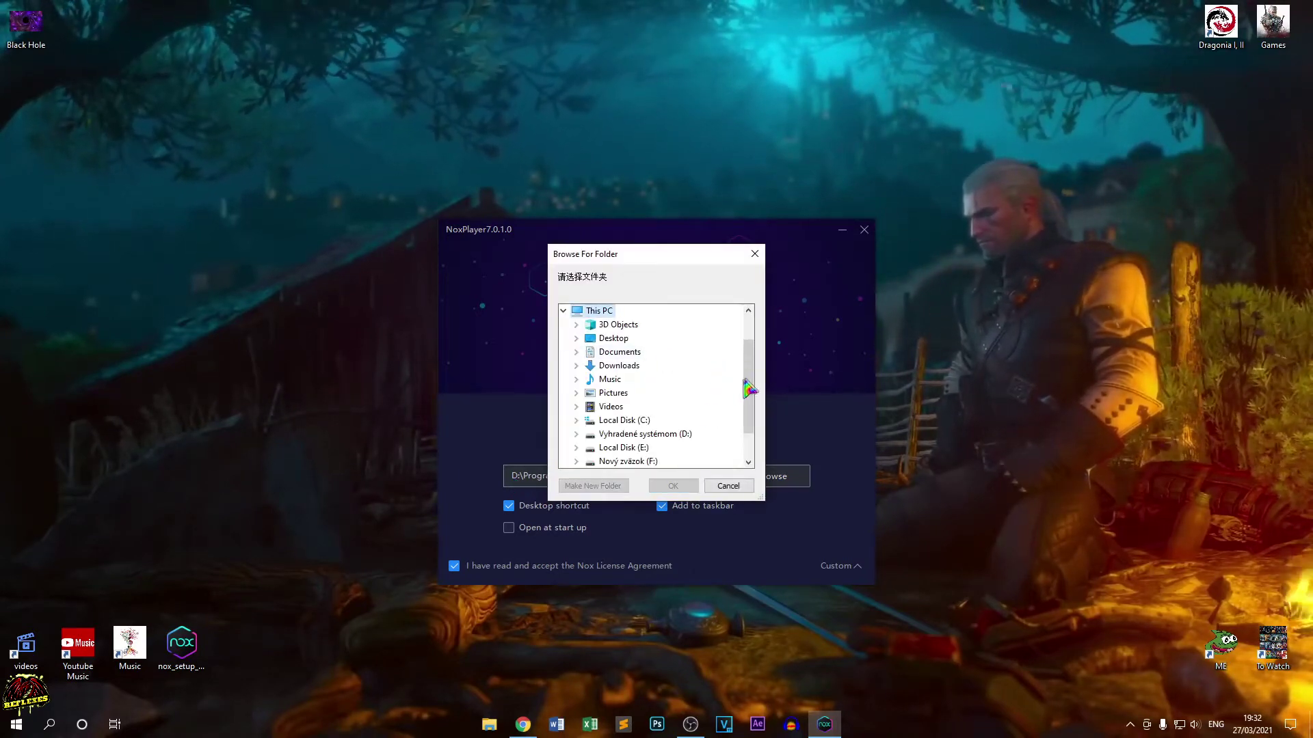
pyautogui.moveTo(748, 389); pyautogui.dragTo(755, 408)
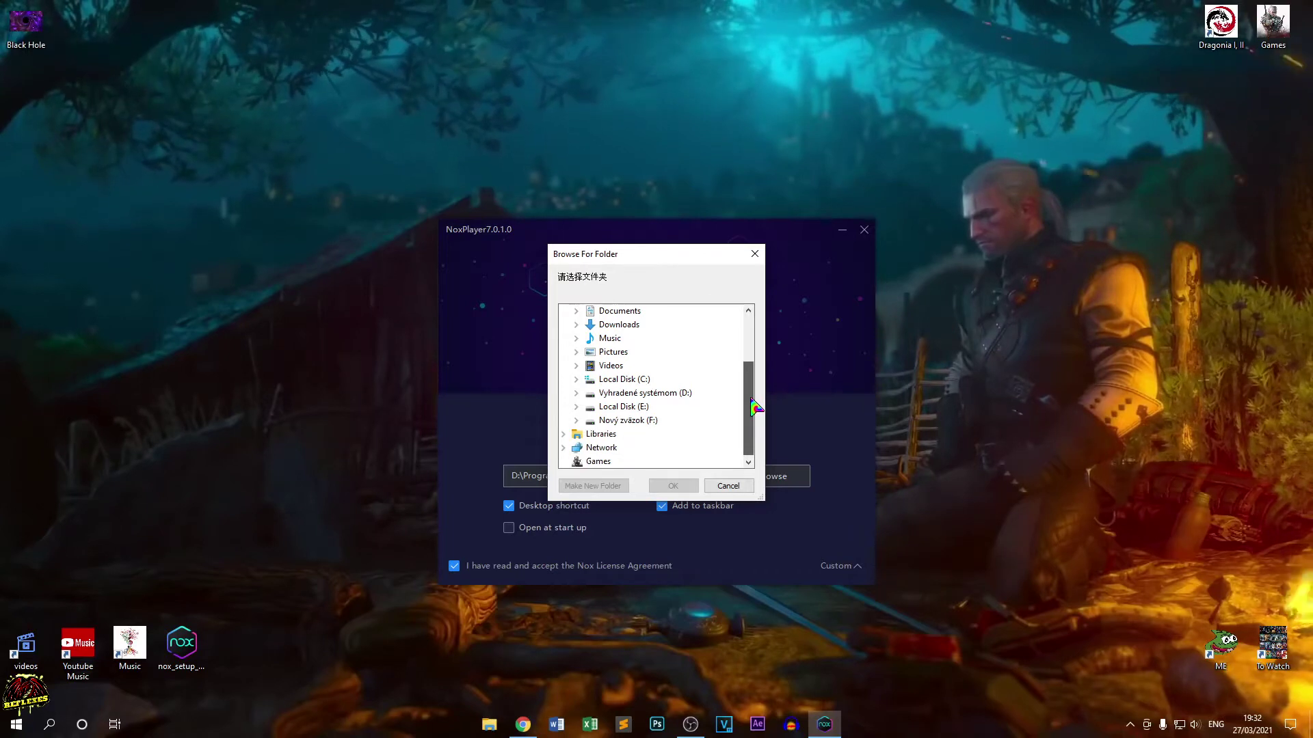
pyautogui.doubleClick(643, 421)
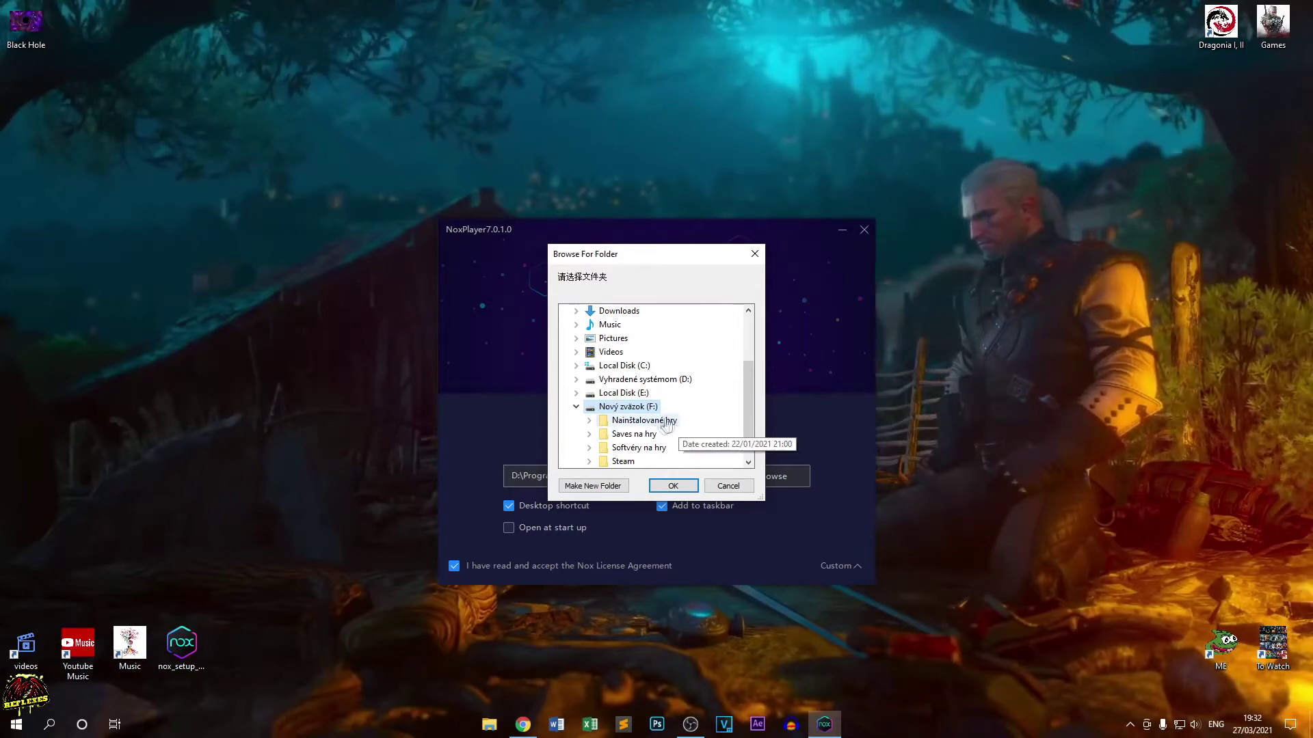
pyautogui.doubleClick(648, 422)
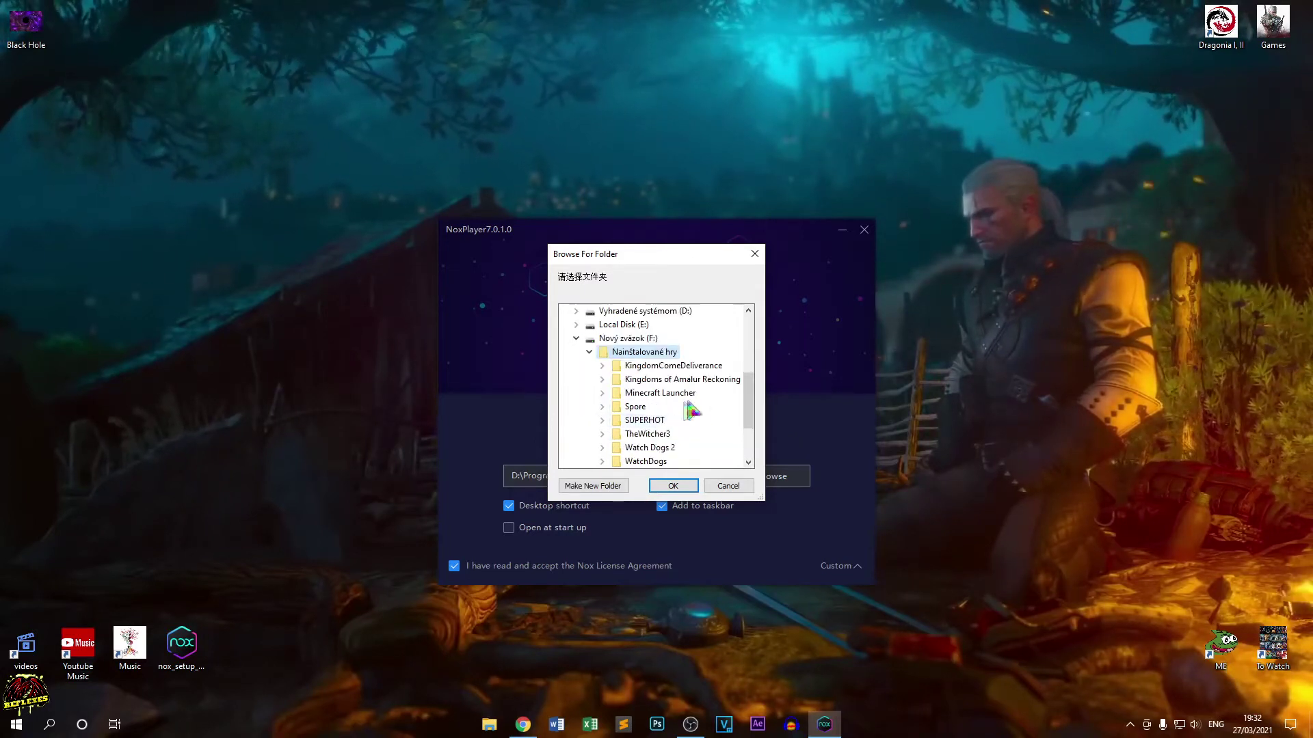
pyautogui.click(673, 486)
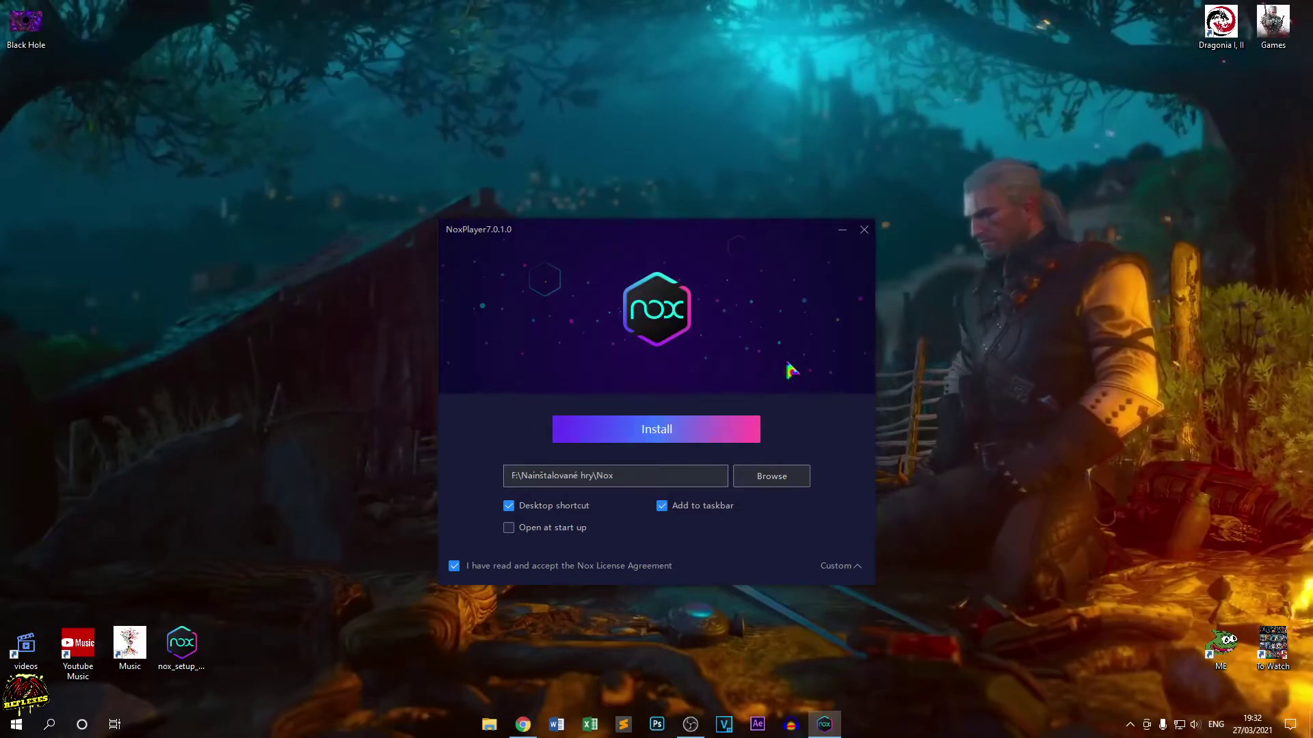
# Install NoxPlayer with the chosen options and start the emulator.
pyautogui.click(655, 435)
pyautogui.click(746, 499)
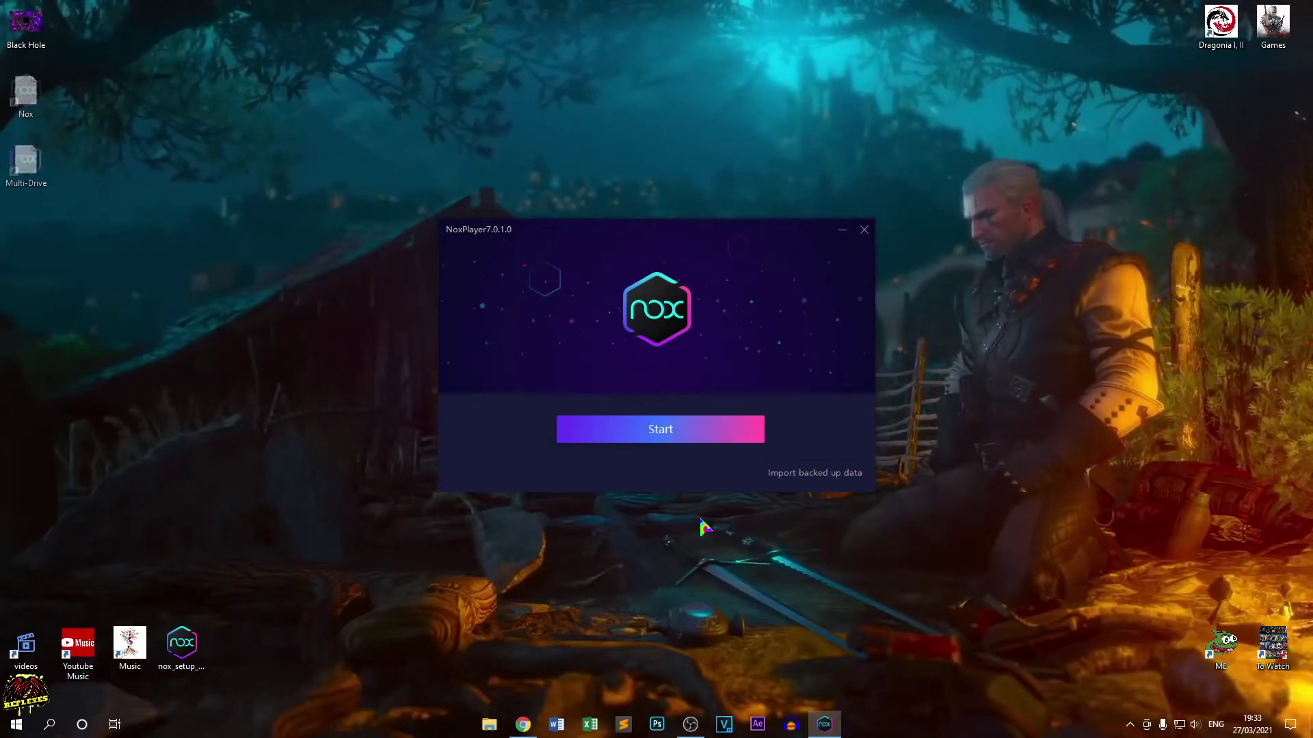
pyautogui.click(692, 441)
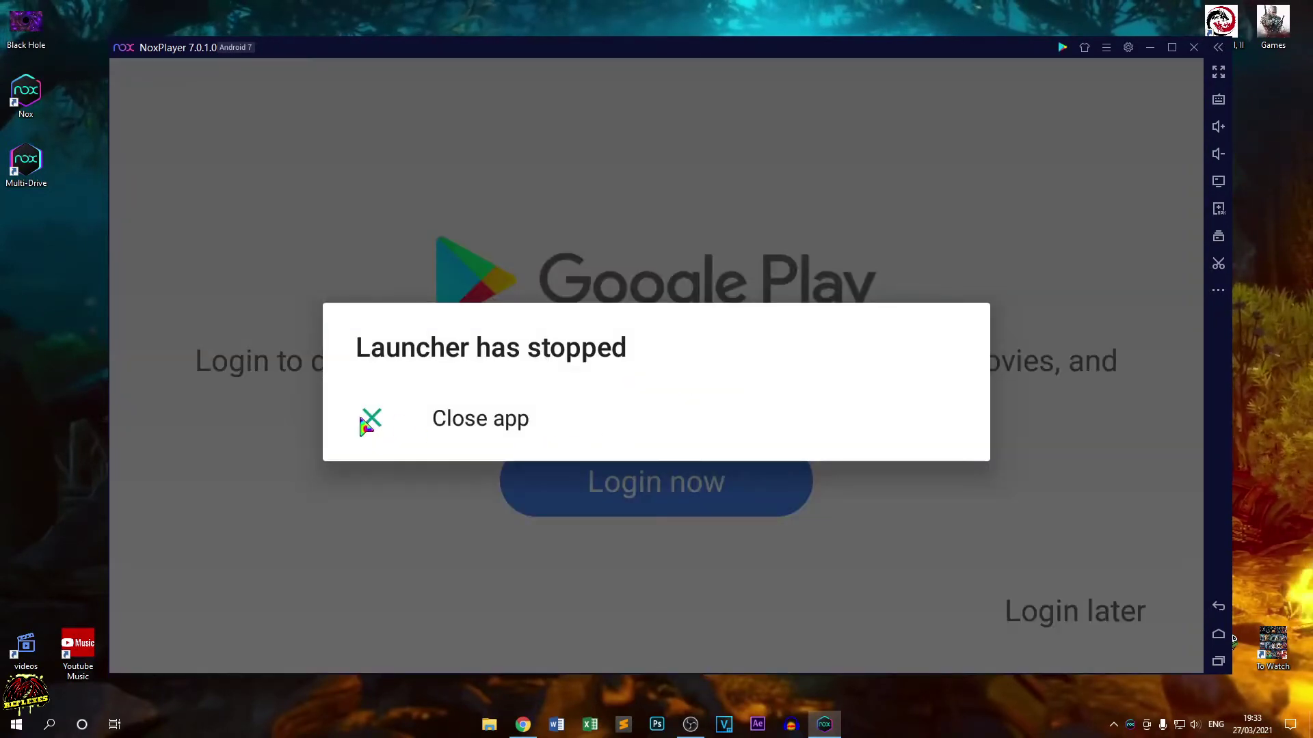
# Close the stopped Launcher app and proceed with the Google Play login.
pyautogui.click(386, 418)
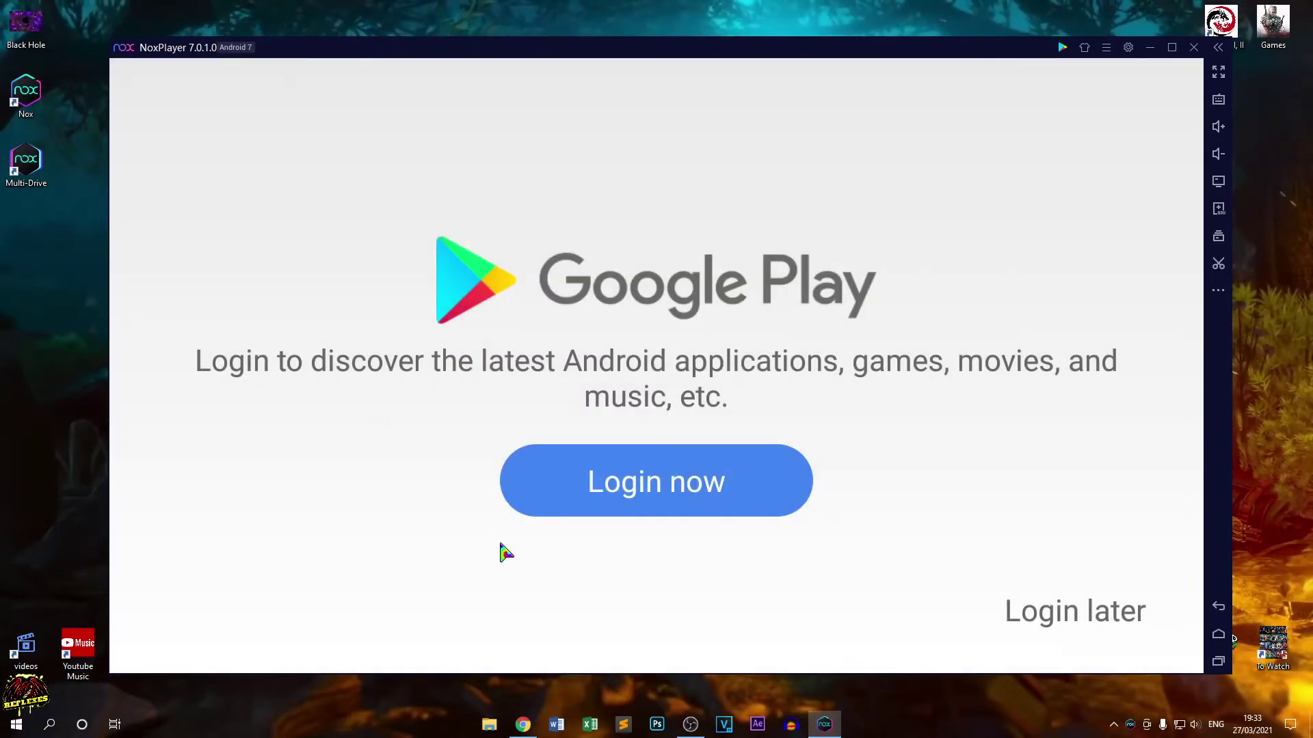
pyautogui.click(675, 486)
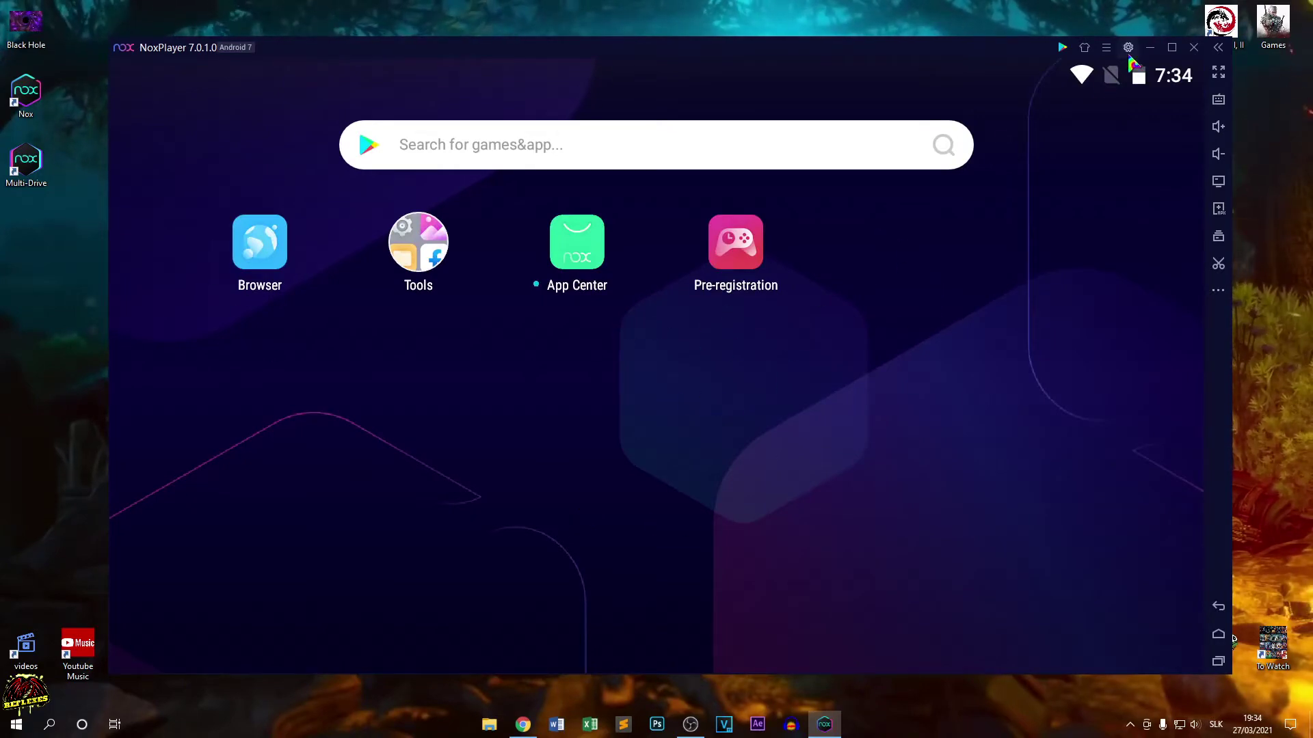
# In the emulator's performance settings, set the resolution to the Mobile phone format at 1440x2560.
pyautogui.click(1129, 48)
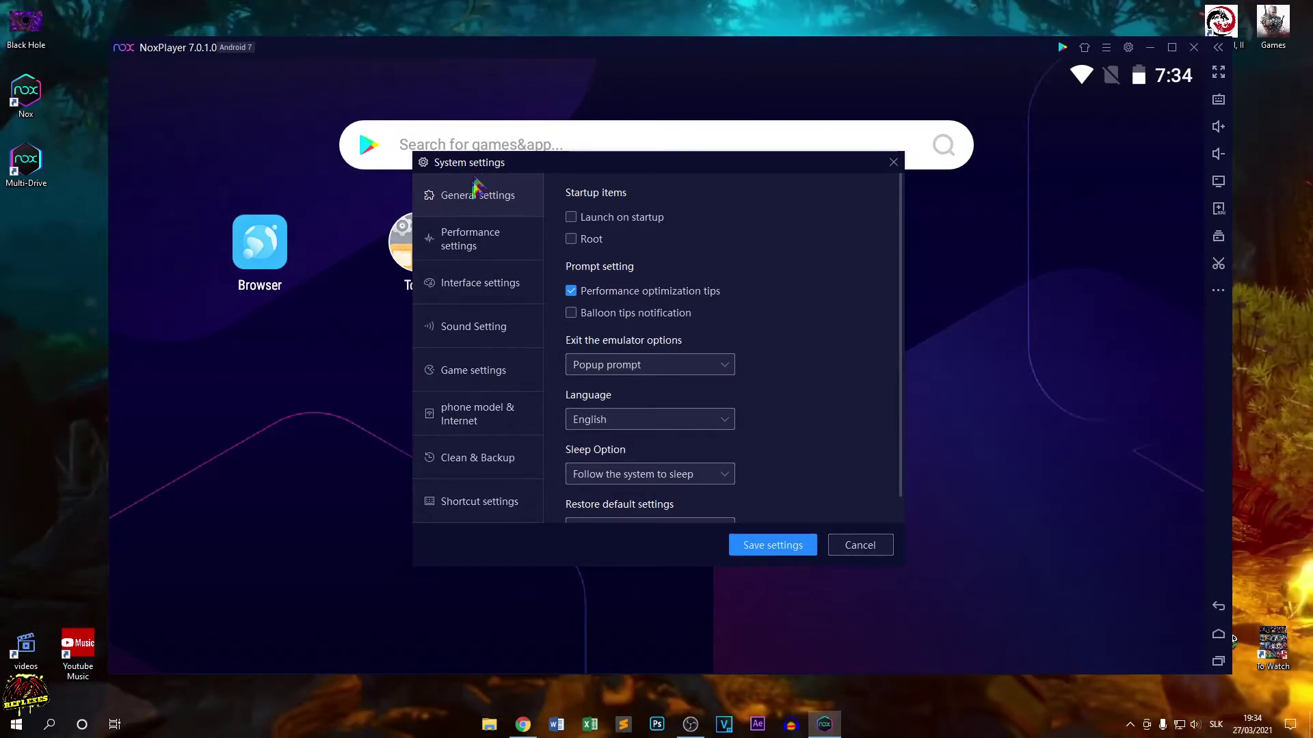
pyautogui.click(503, 372)
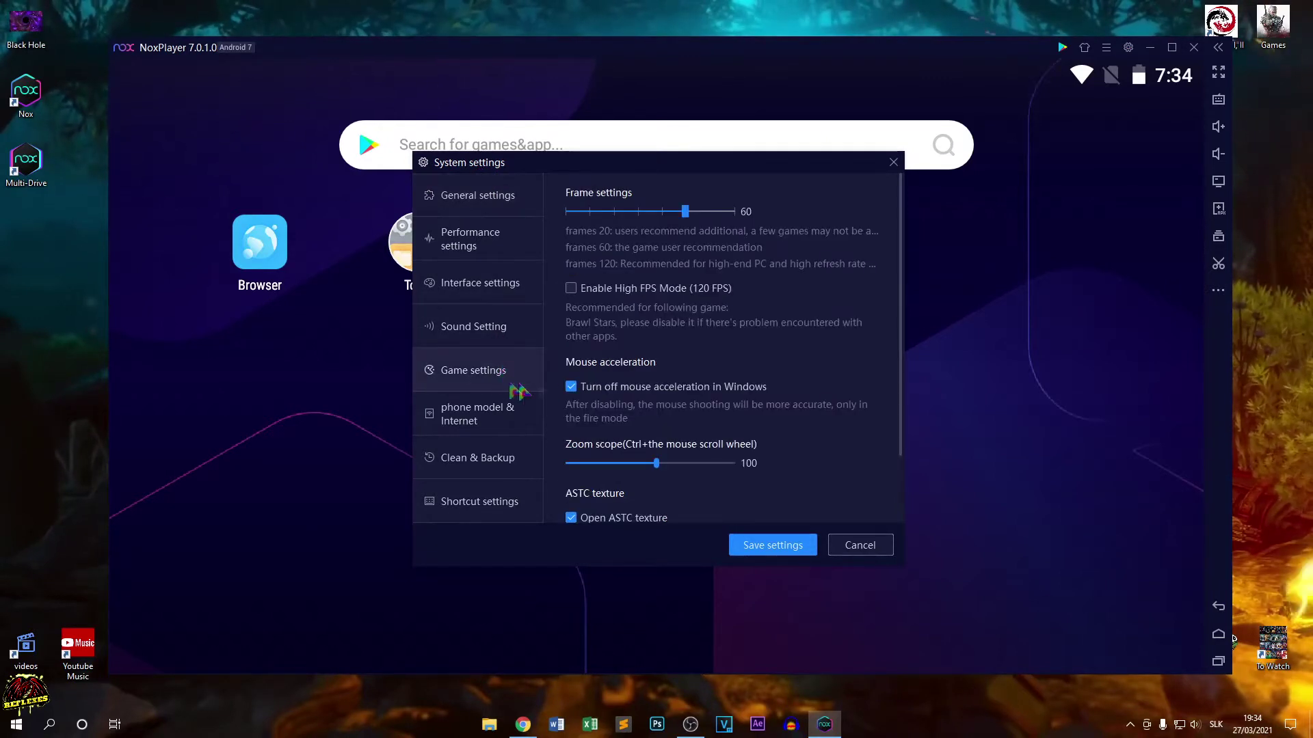
pyautogui.click(497, 419)
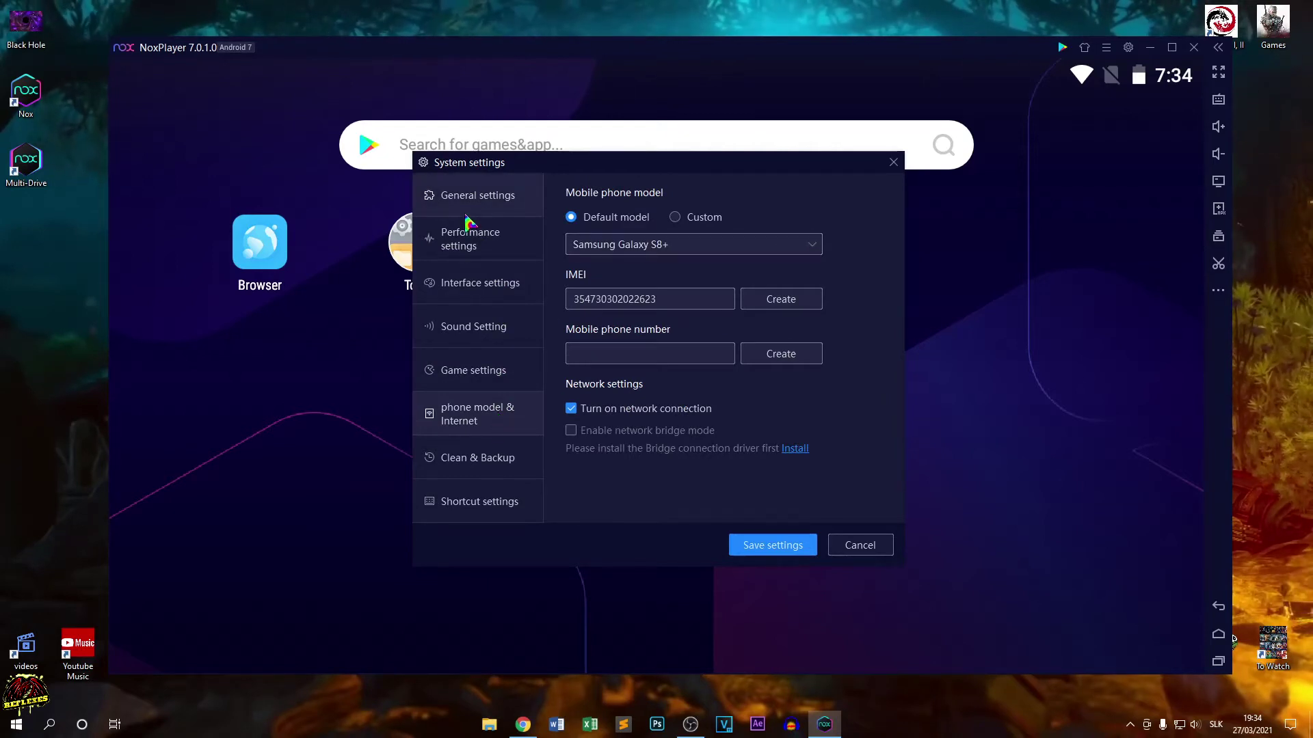
pyautogui.click(490, 244)
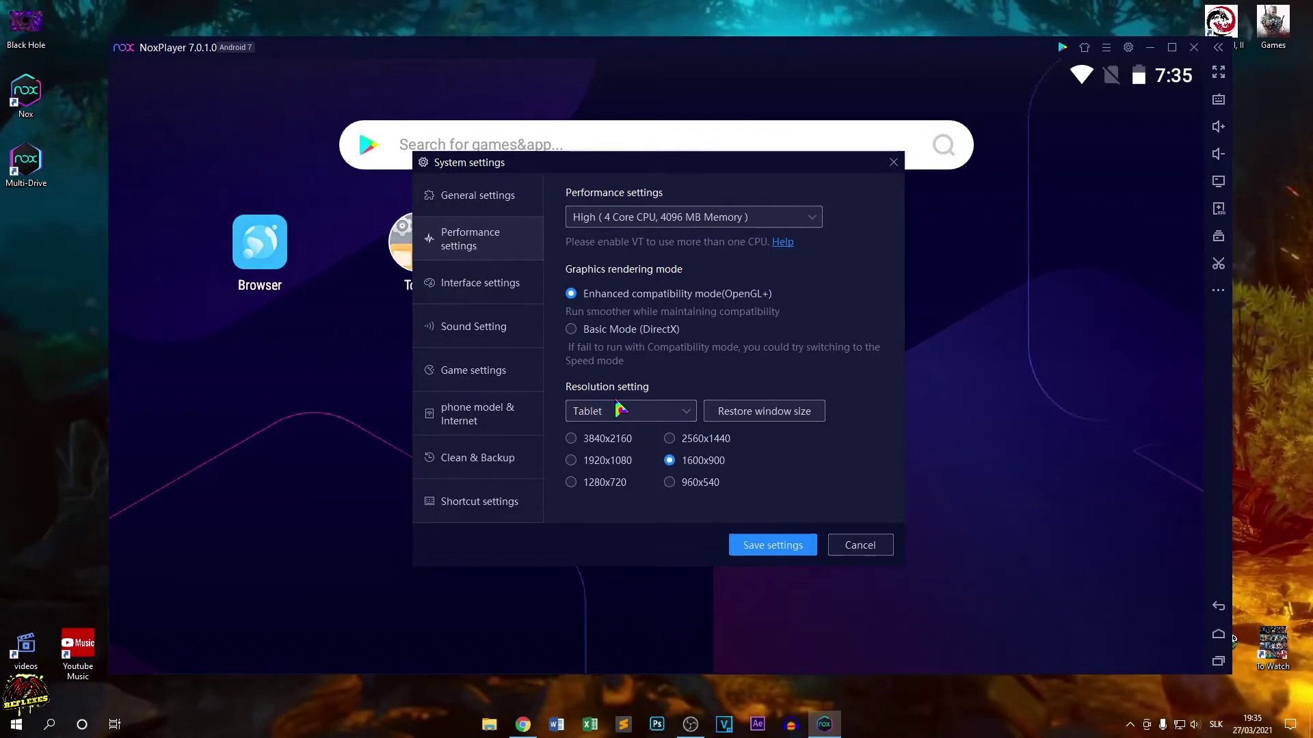
pyautogui.click(683, 414)
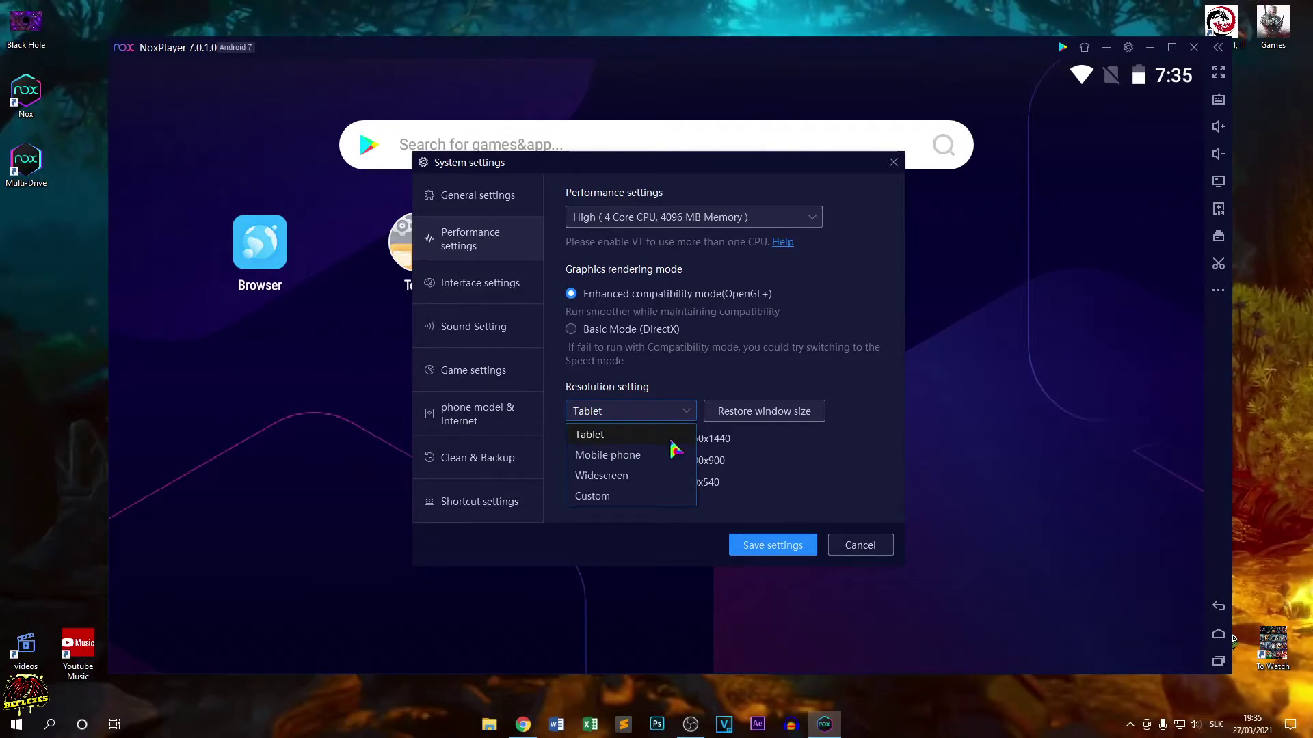
pyautogui.click(615, 456)
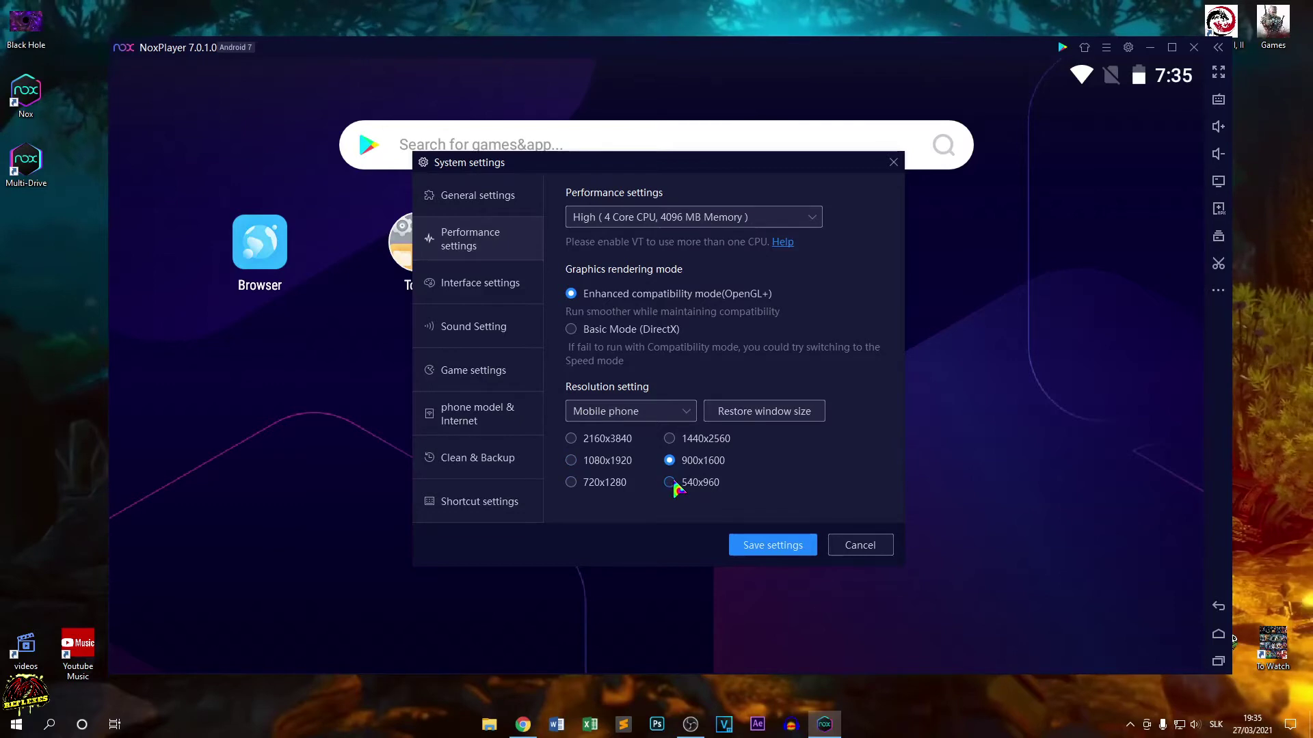
pyautogui.click(670, 439)
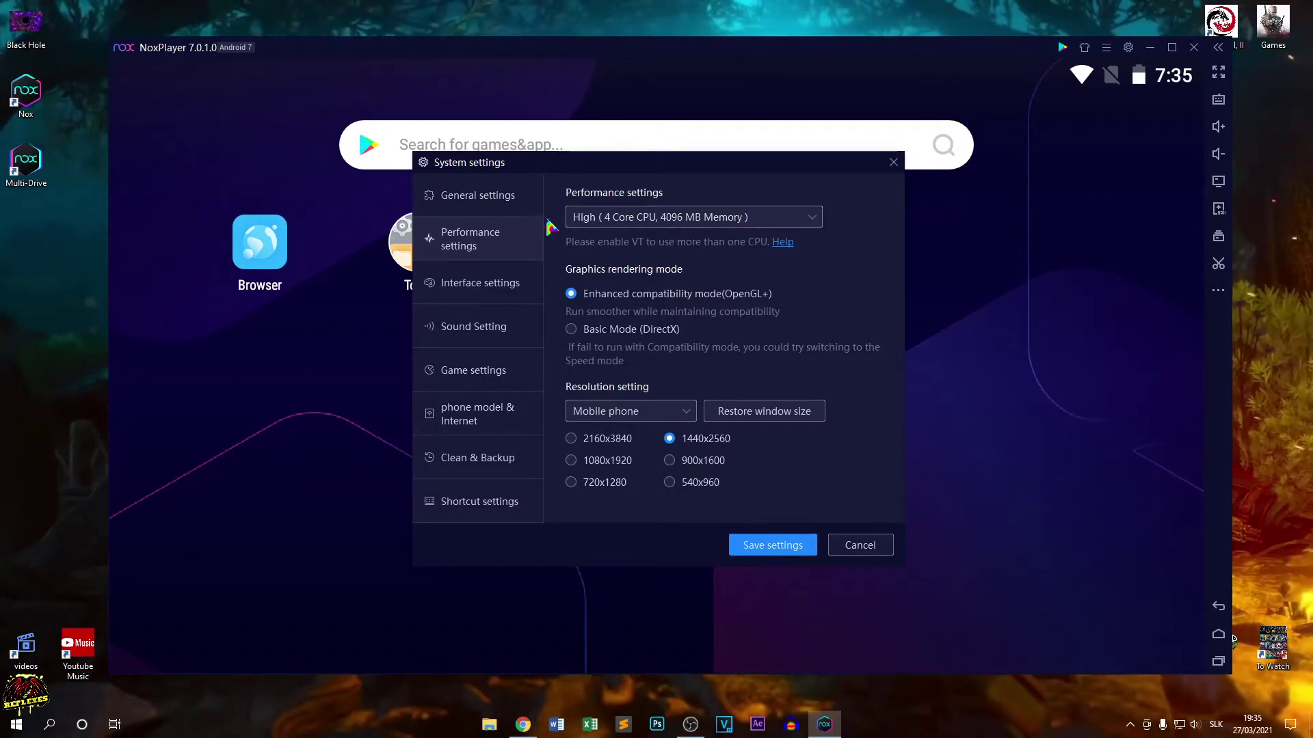
# Choose High (4 Core CPU, 4096 MB Memory) performance, then save the settings and restart Nox.
pyautogui.click(620, 222)
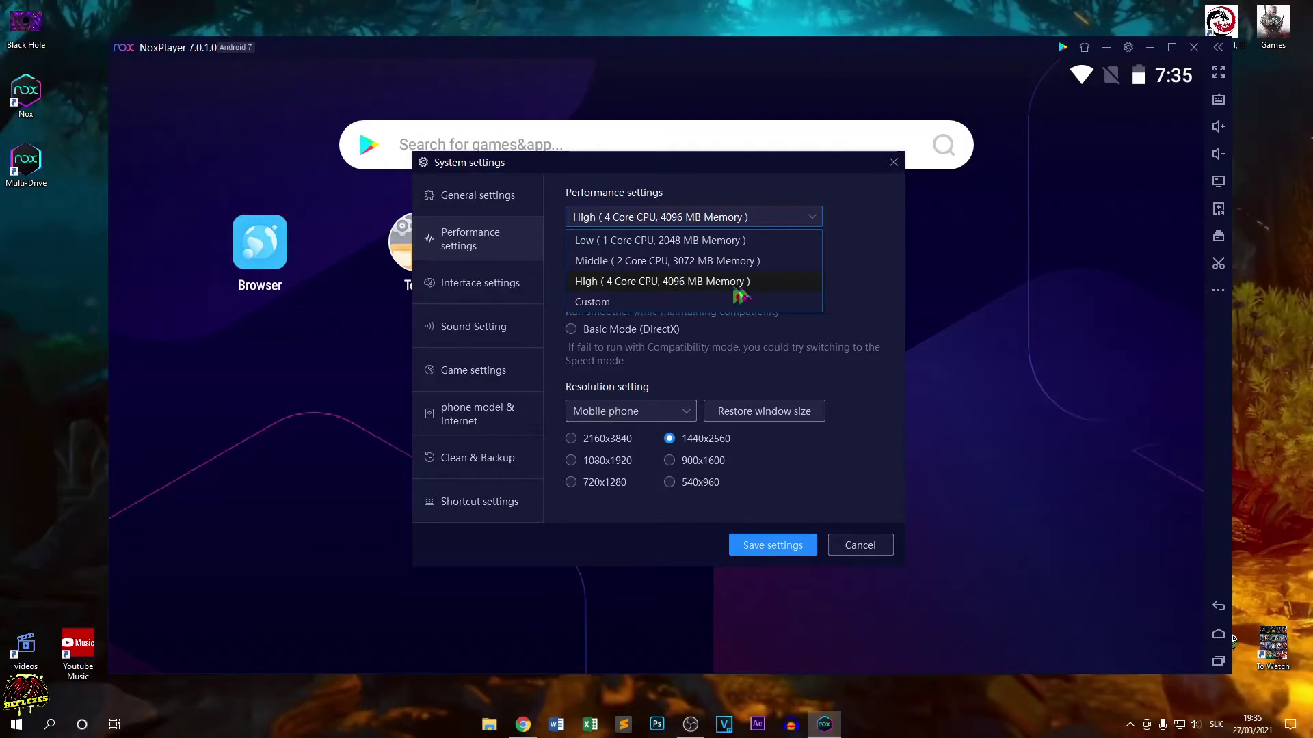
pyautogui.click(640, 286)
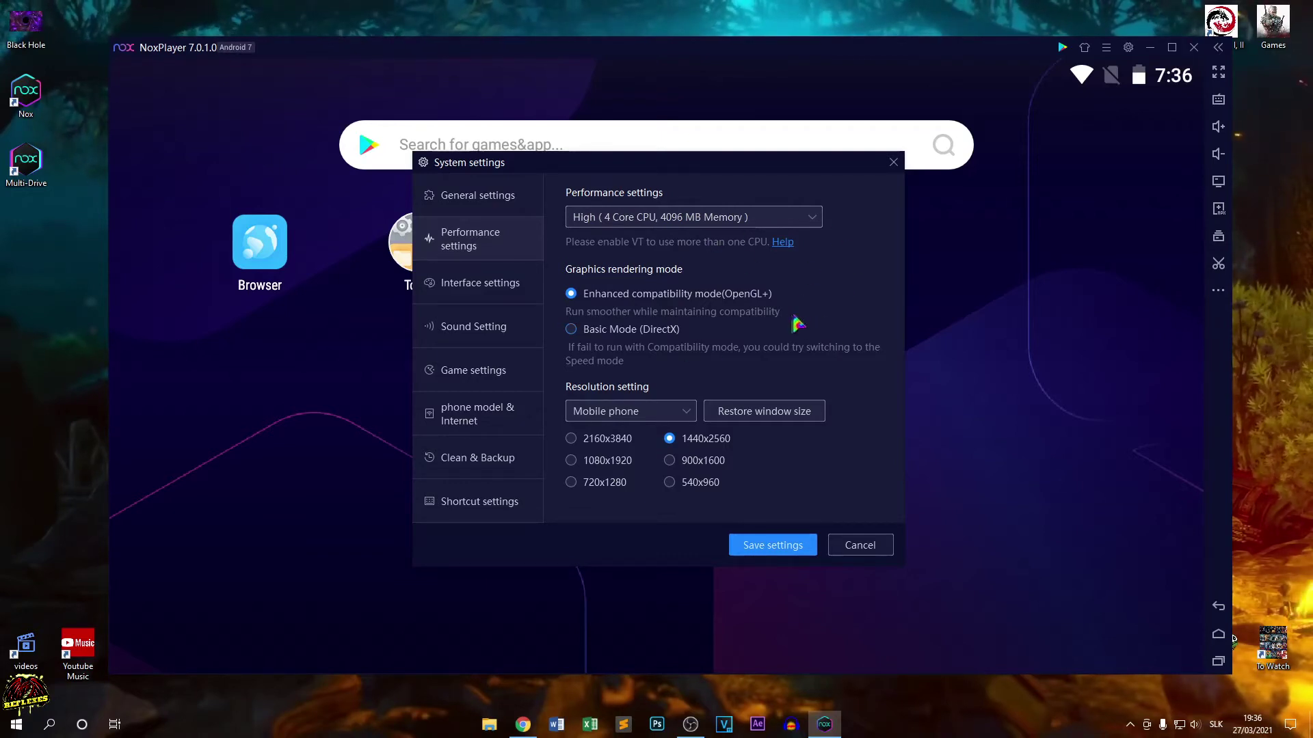
pyautogui.click(780, 551)
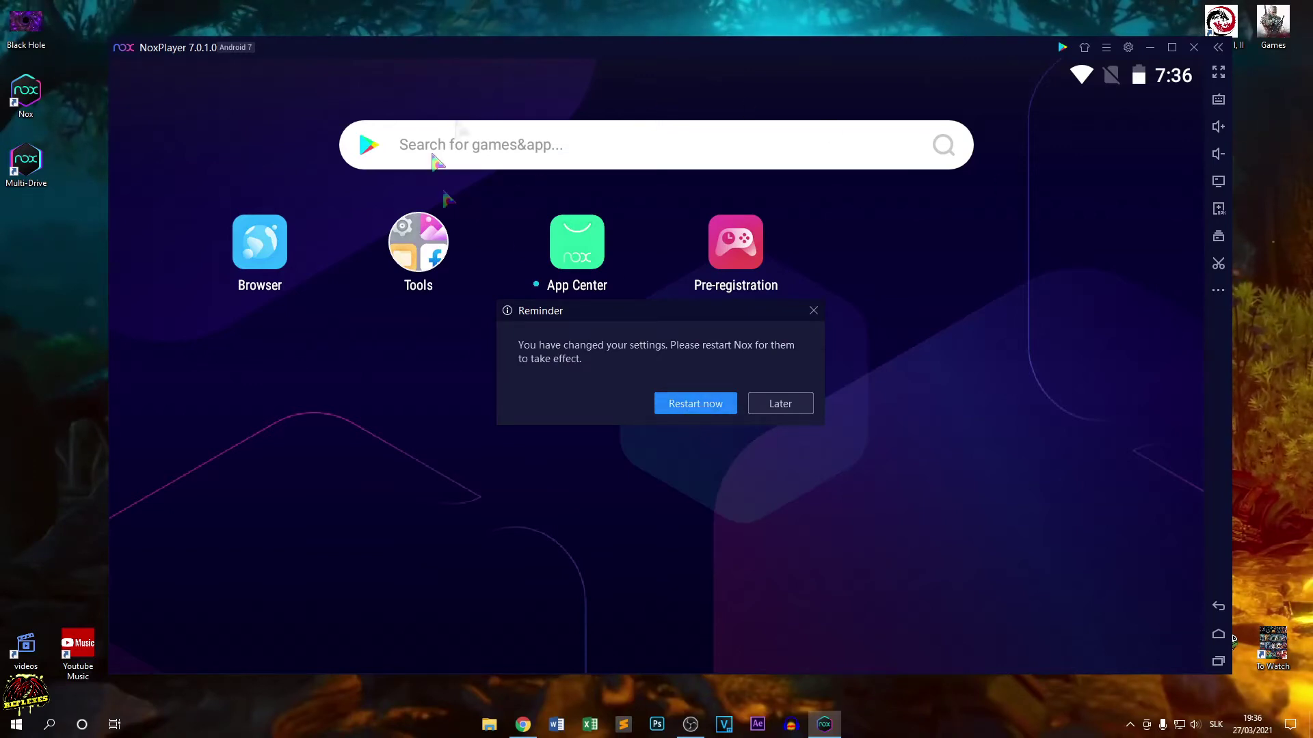
pyautogui.click(687, 408)
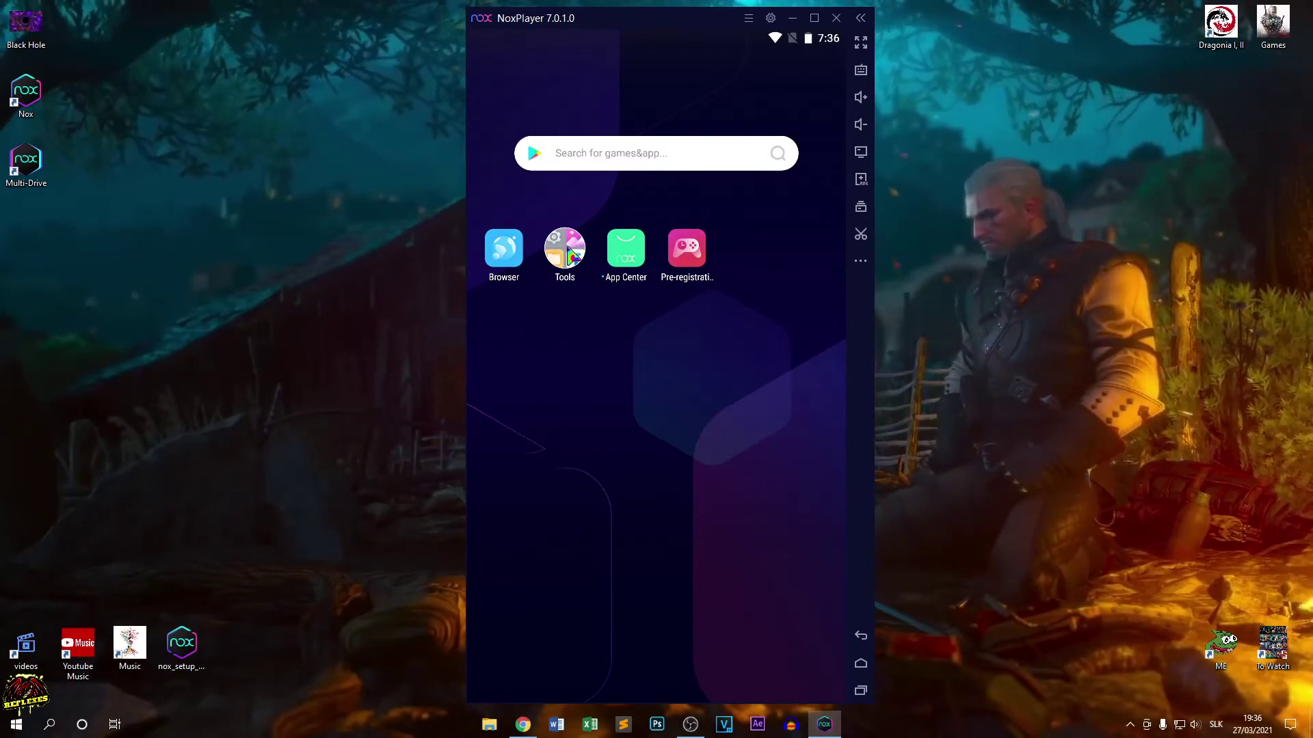
# Open the Play Store from the second page of the emulator's Tools folder.
pyautogui.click(570, 255)
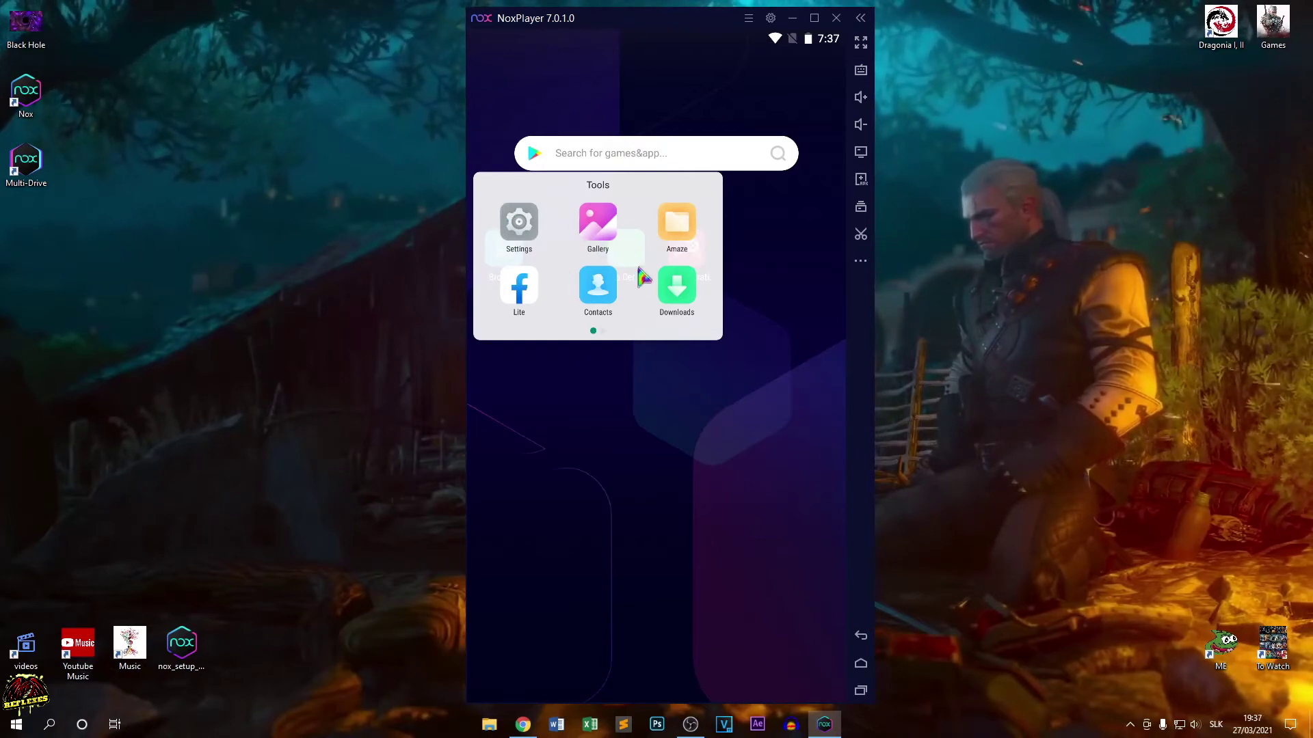
pyautogui.moveTo(637, 254); pyautogui.dragTo(433, 270)
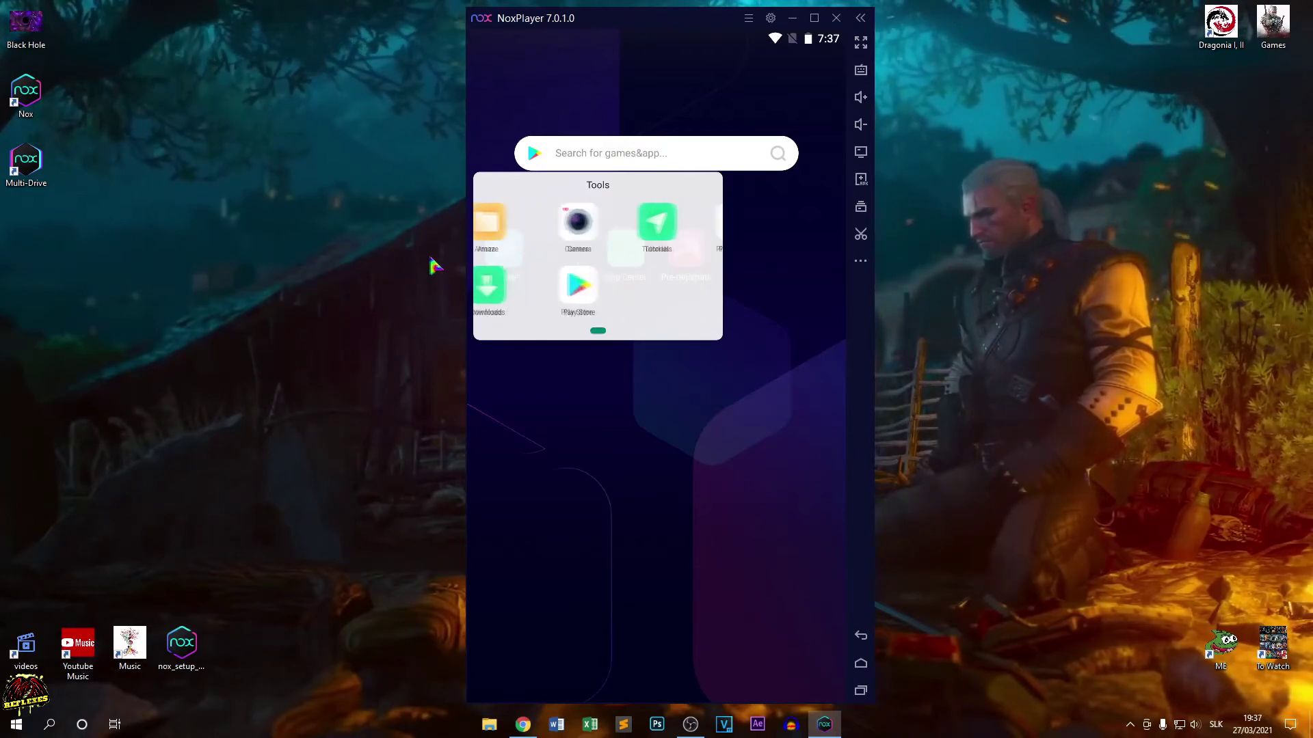
pyautogui.moveTo(616, 279); pyautogui.dragTo(352, 276)
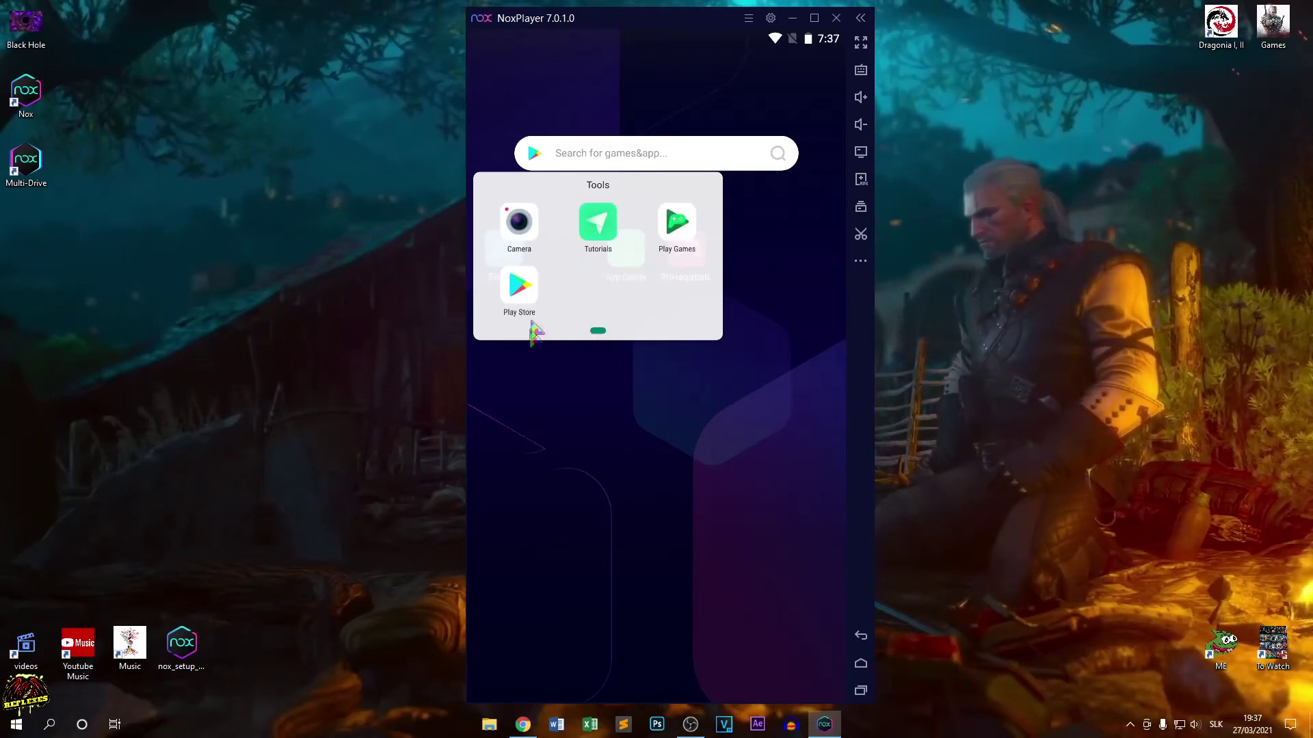
pyautogui.click(526, 295)
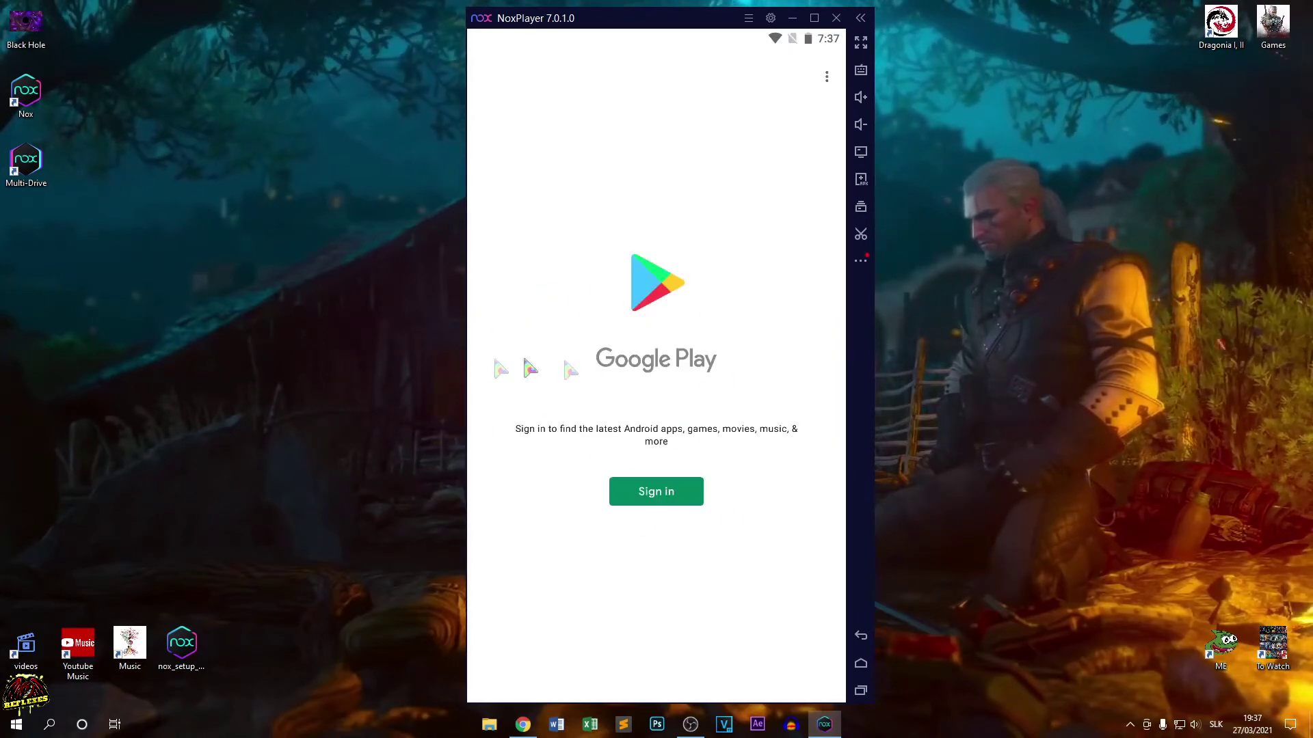
# Sign in to Google Play with the Google account, agreeing to the terms and accepting the Google Services settings.
pyautogui.click(677, 498)
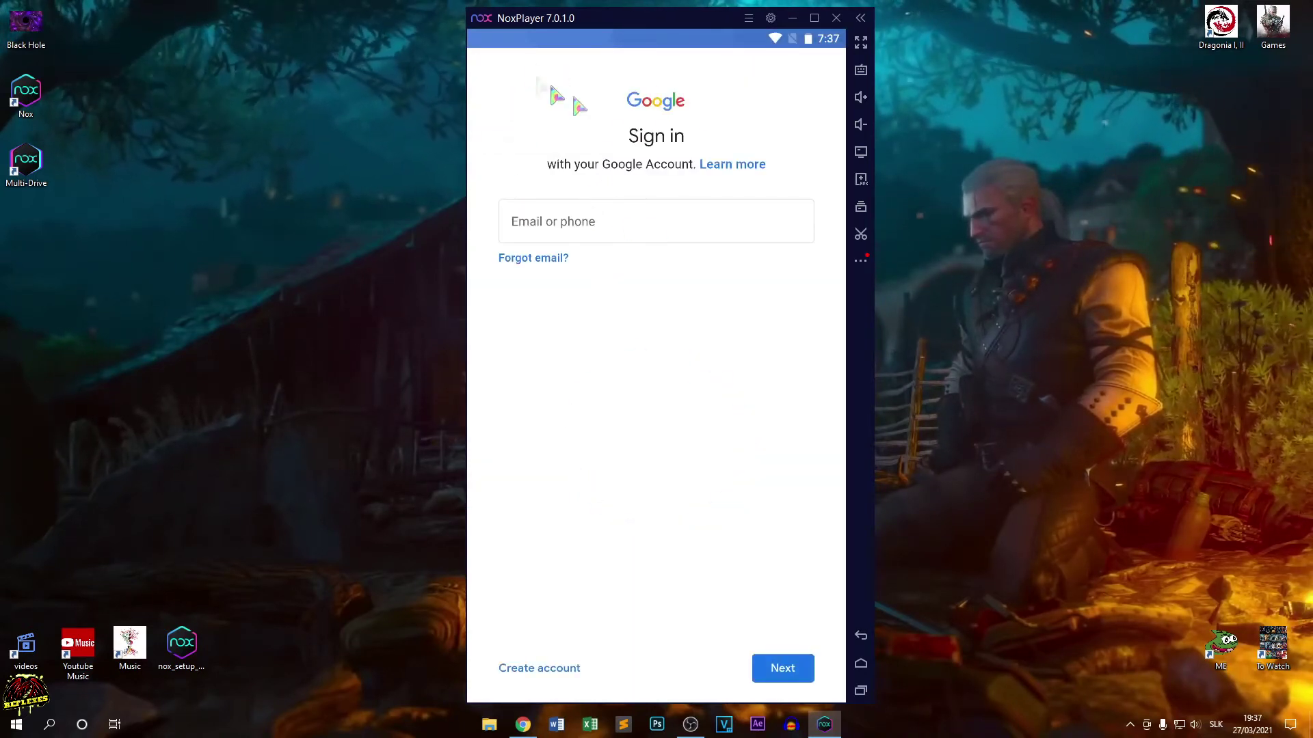
pyautogui.click(628, 220)
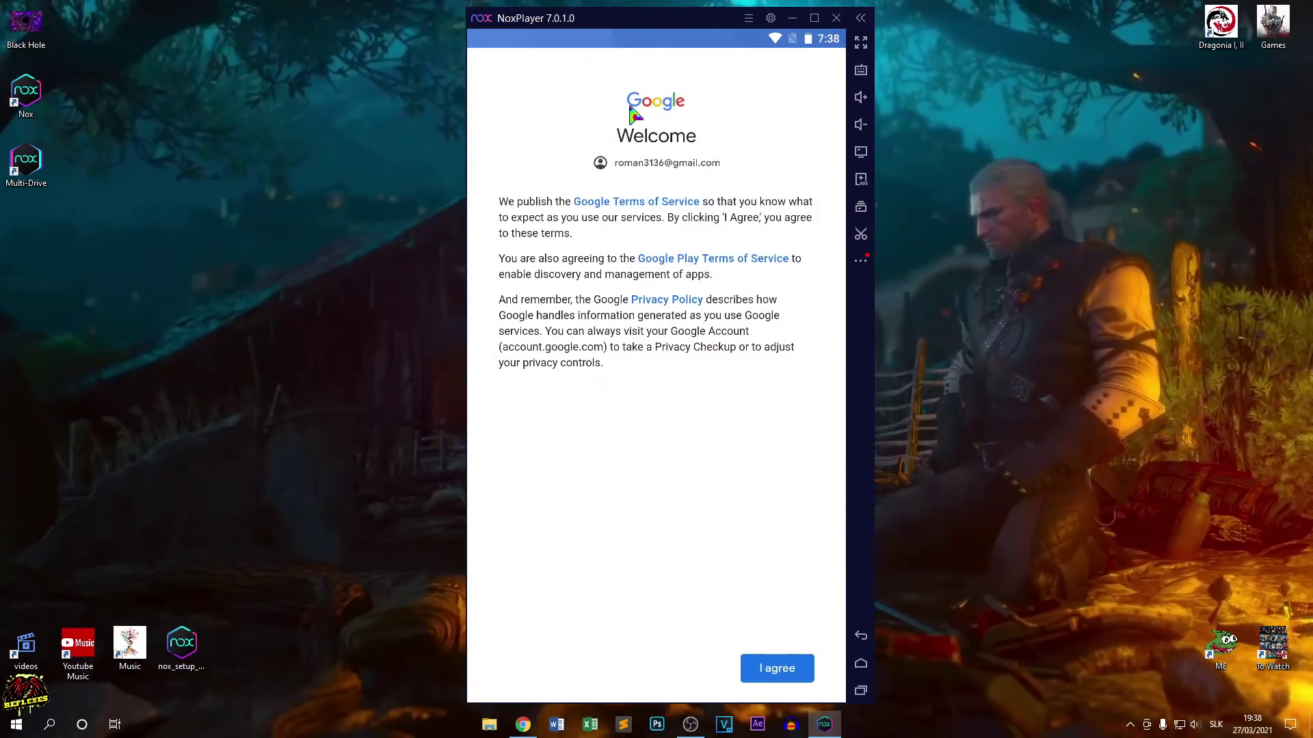
pyautogui.click(772, 670)
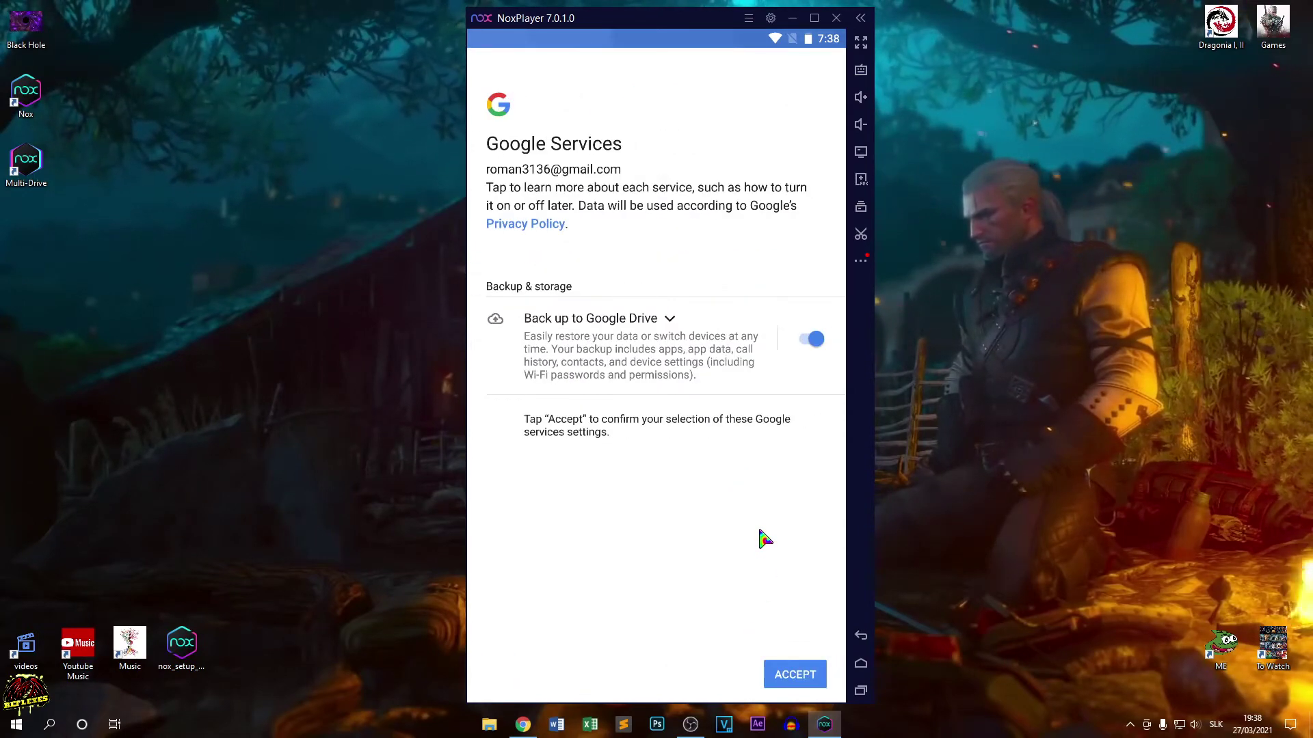
pyautogui.click(811, 683)
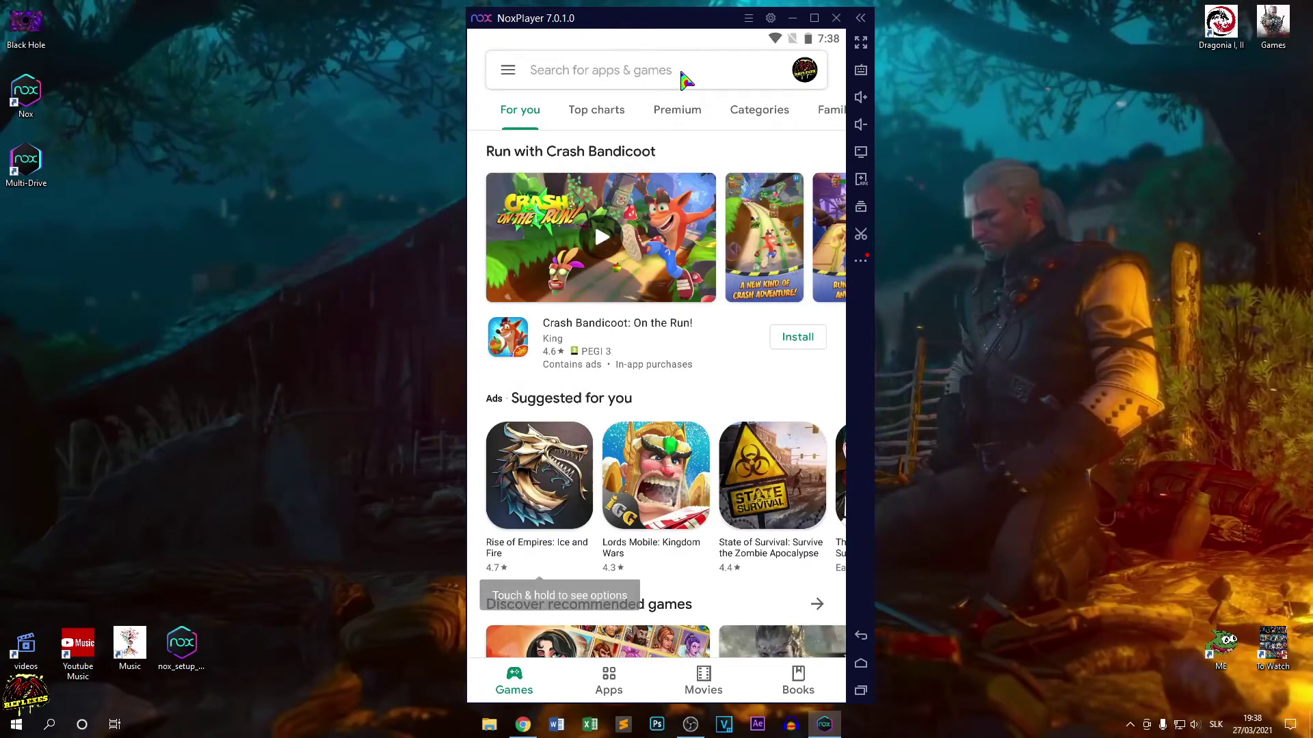
# Search the Play Store for "taptap heroes" and install Taptap Heroes:Void Cage.
pyautogui.click(681, 74)
pyautogui.write('taptap heroes')
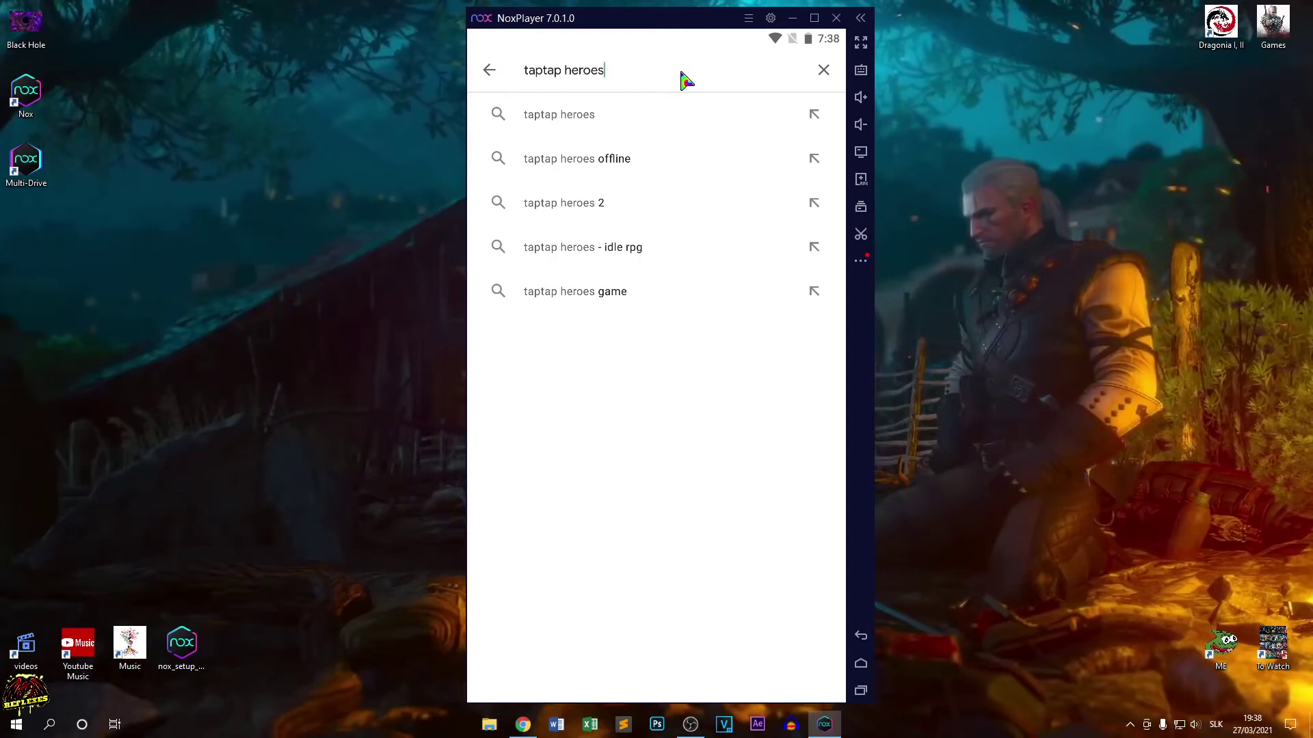
pyautogui.click(673, 104)
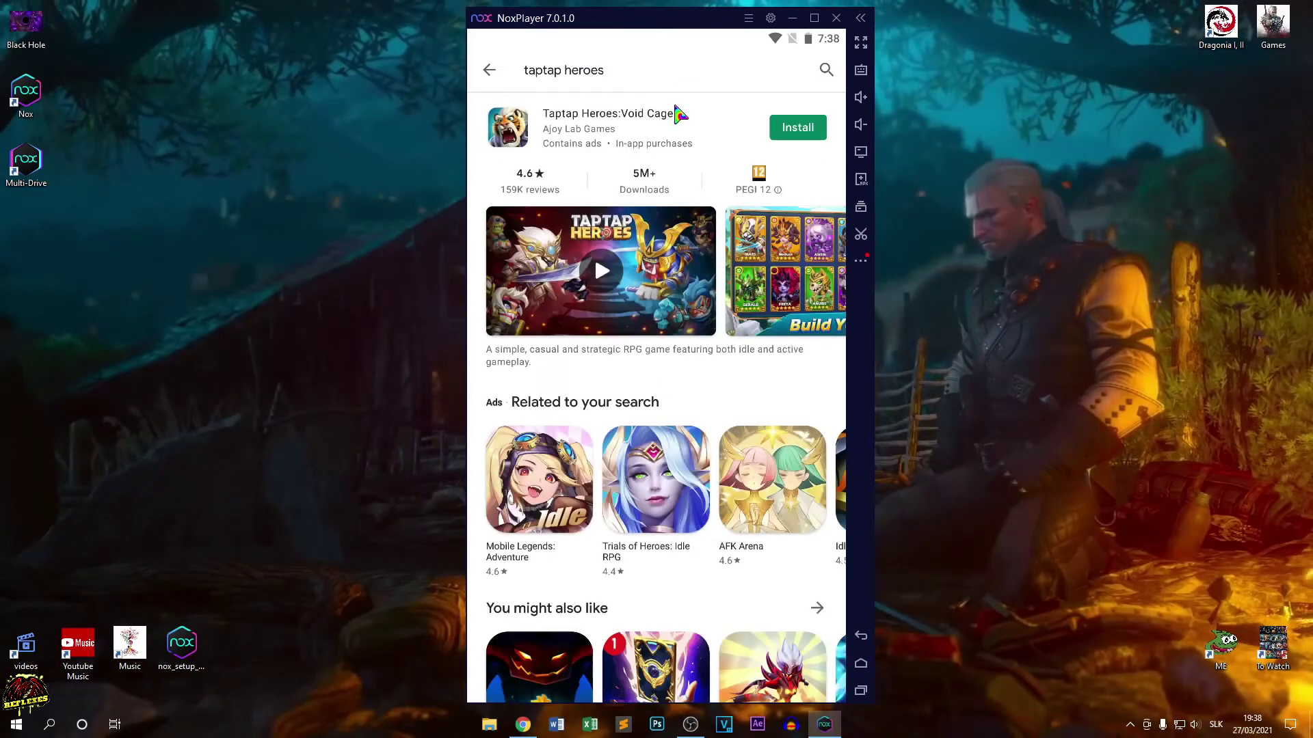
pyautogui.click(797, 130)
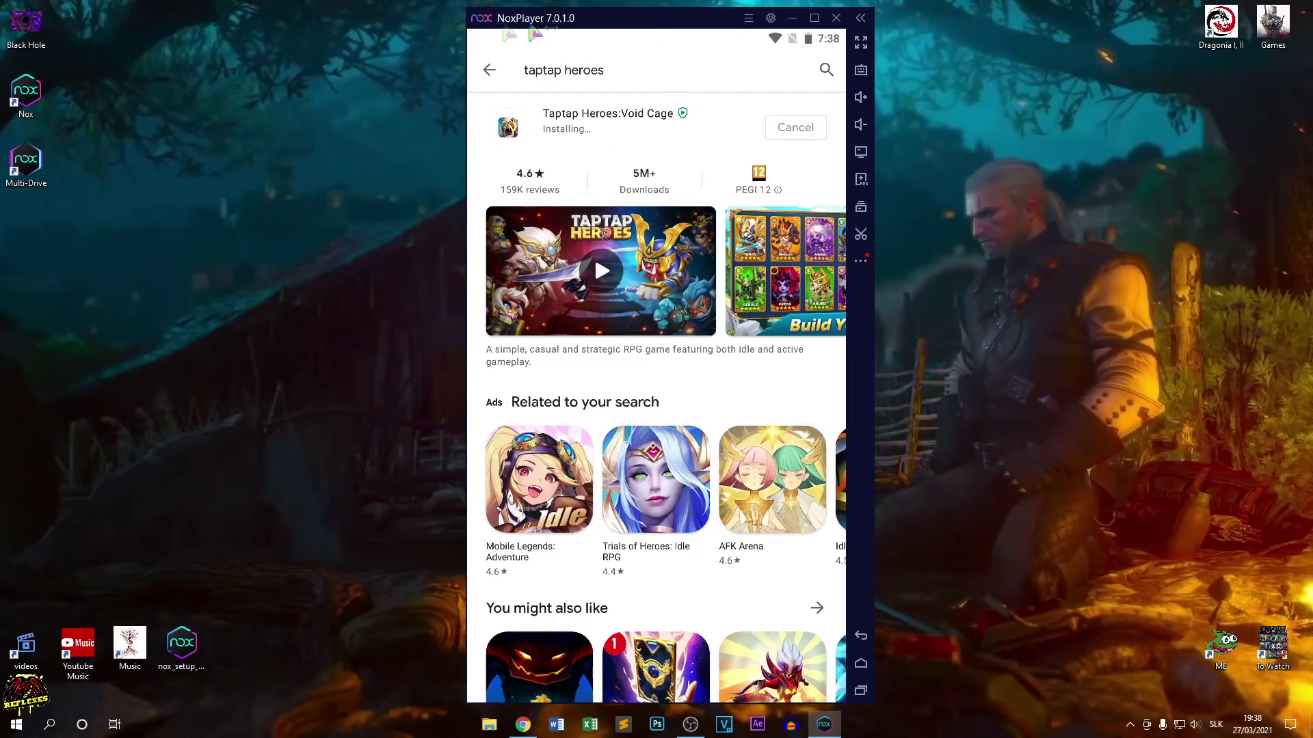
# Launch Taptap Heroes, dismiss its event notice and log in to the existing game account.
pyautogui.click(804, 133)
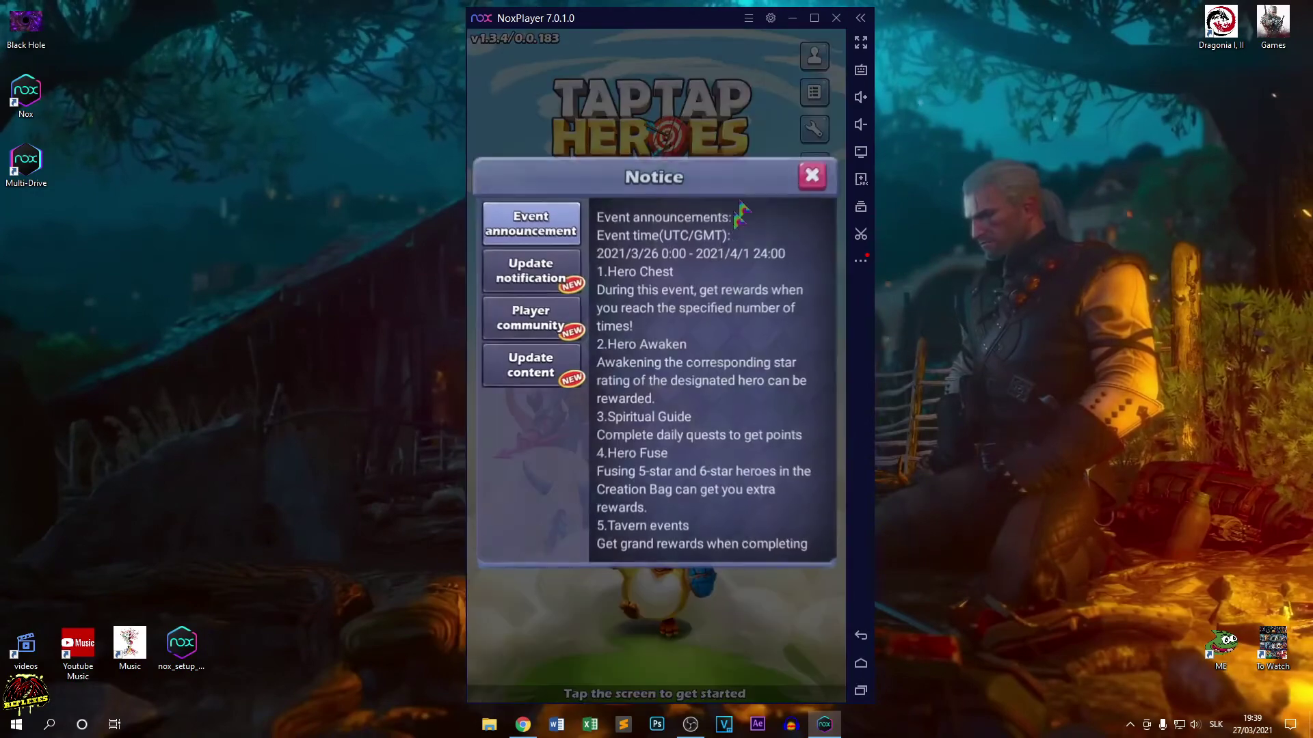
pyautogui.click(810, 179)
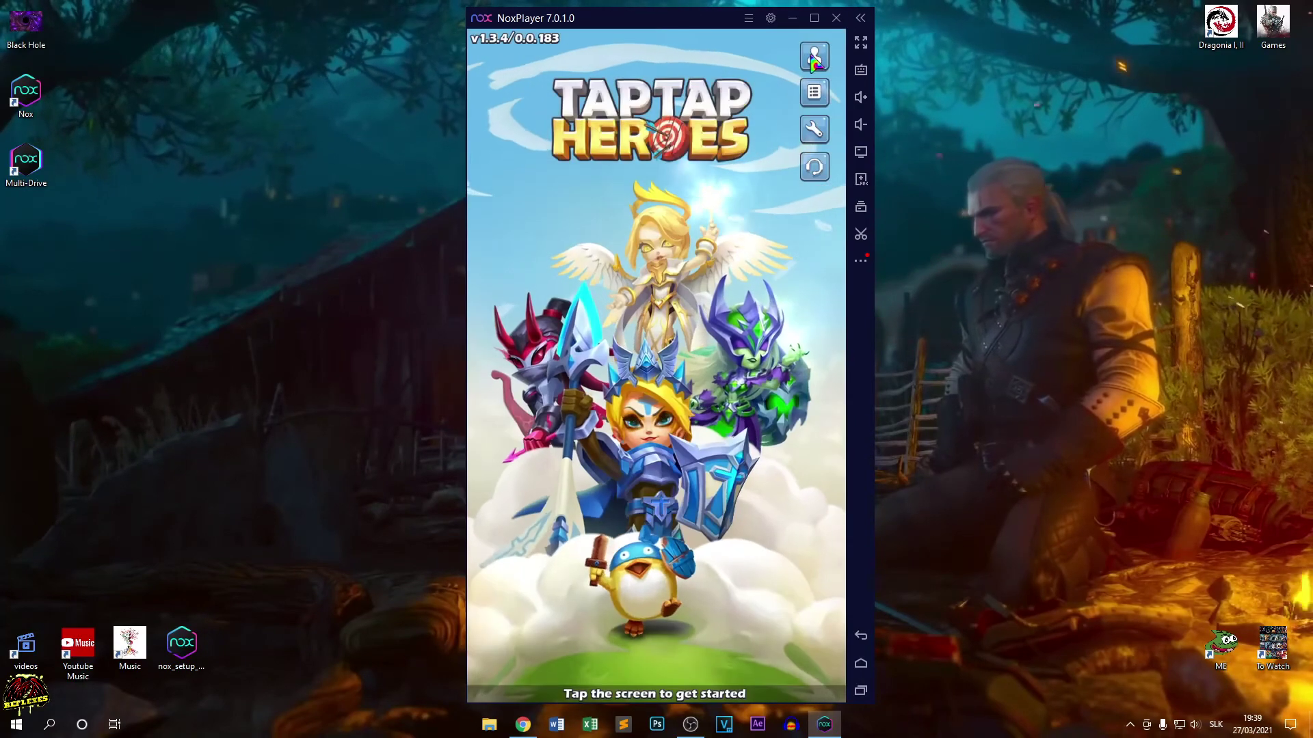
pyautogui.click(817, 60)
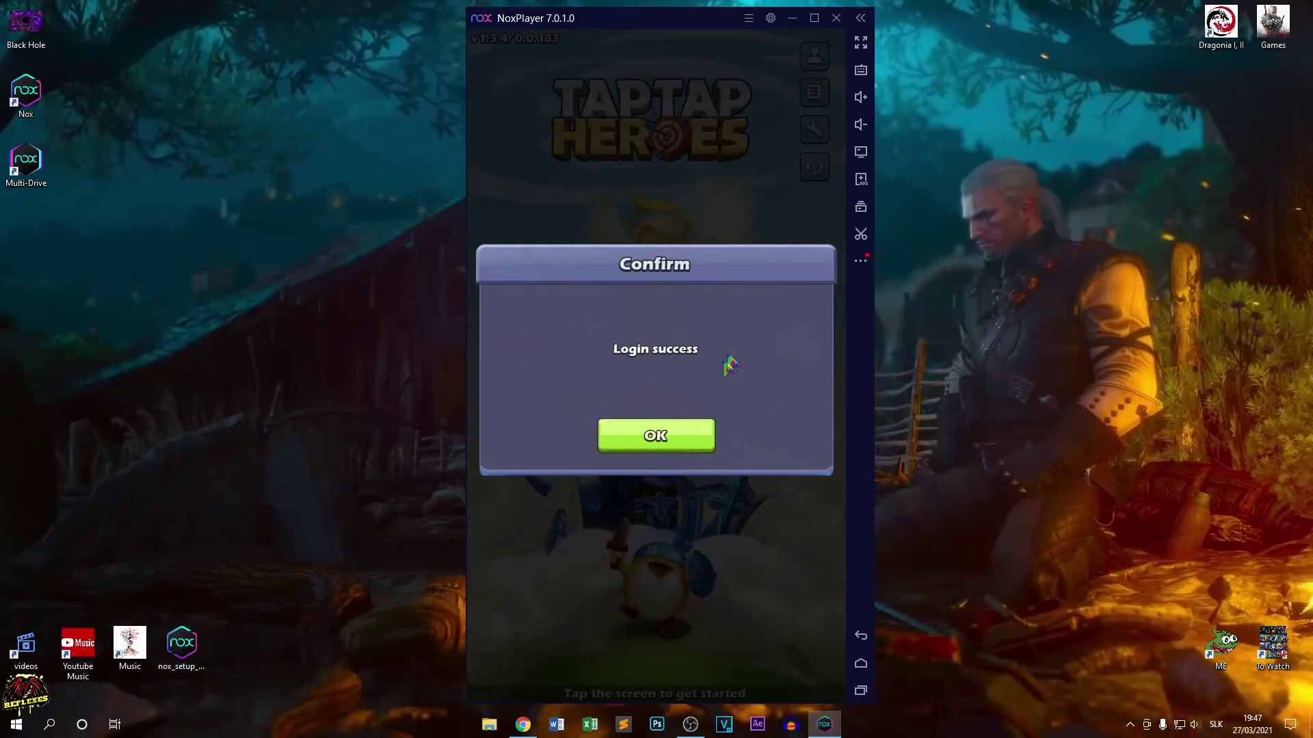
pyautogui.click(686, 445)
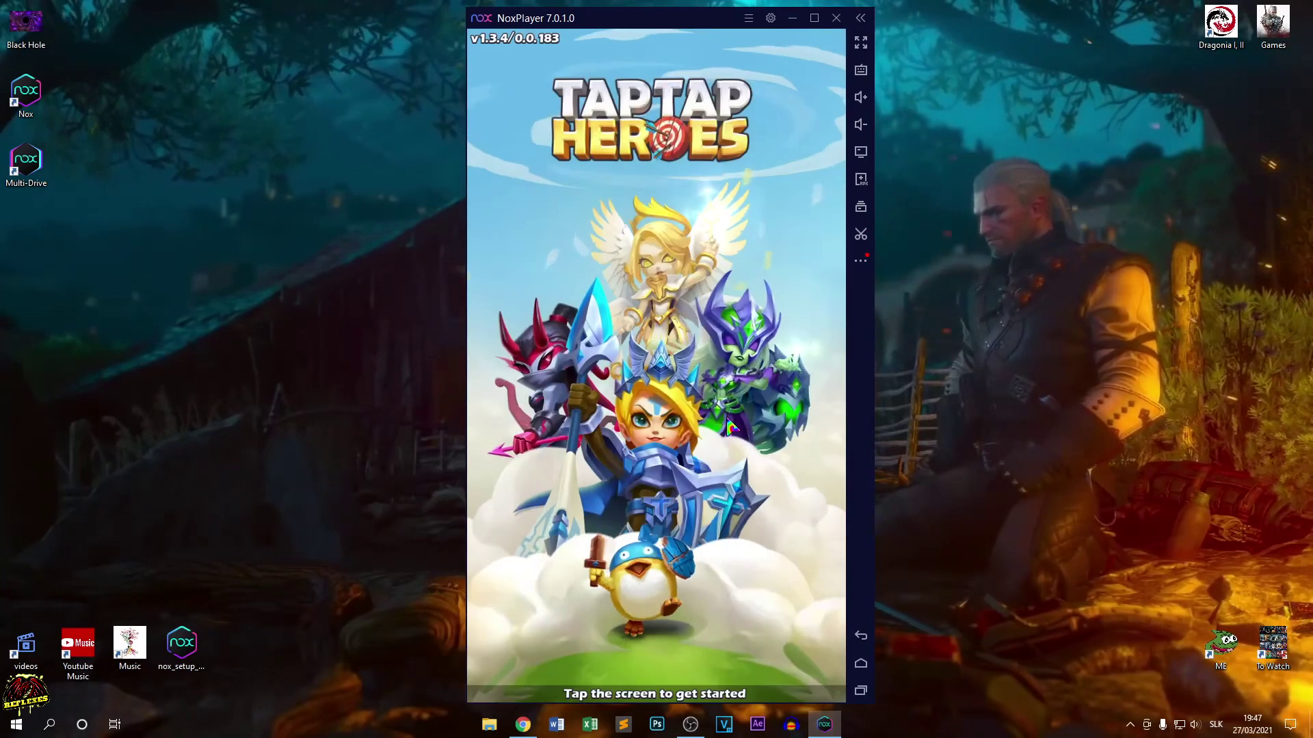
# Enter the game past the Spiritual Guide offer and claim the loot from the battle chest.
pyautogui.click(727, 425)
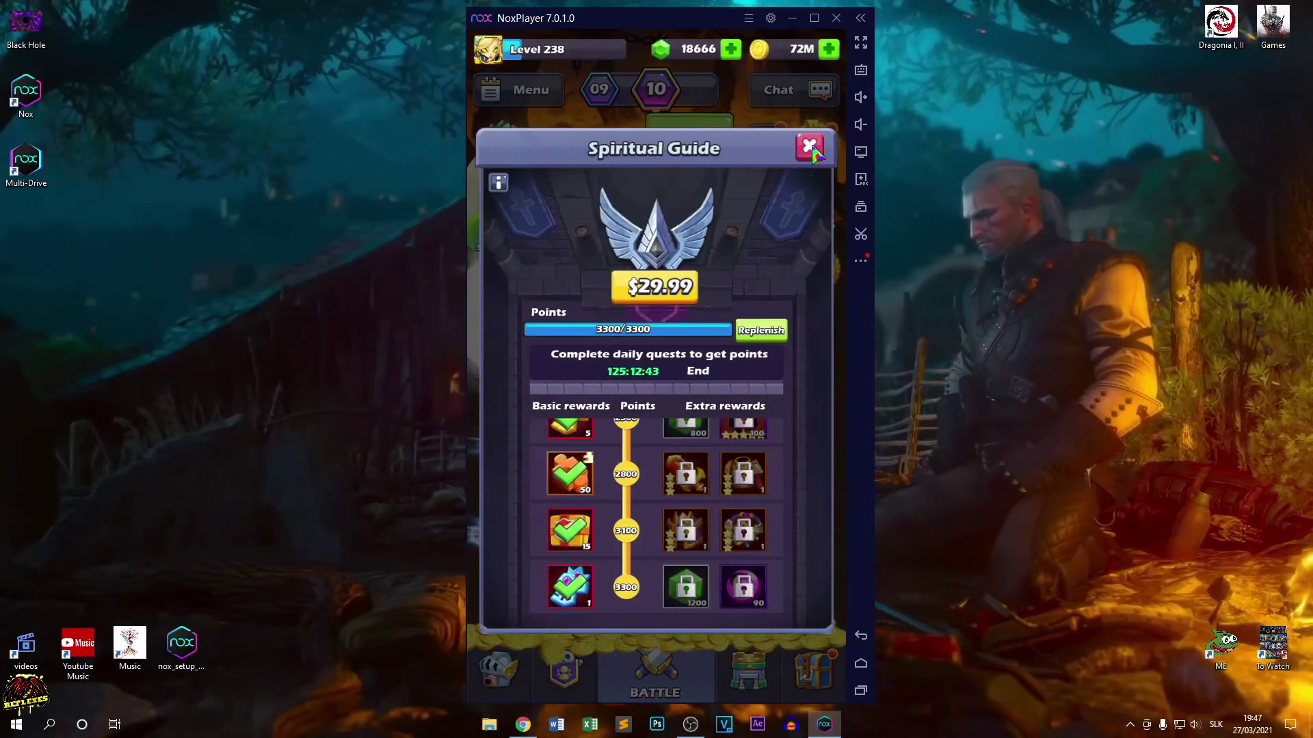
pyautogui.click(806, 144)
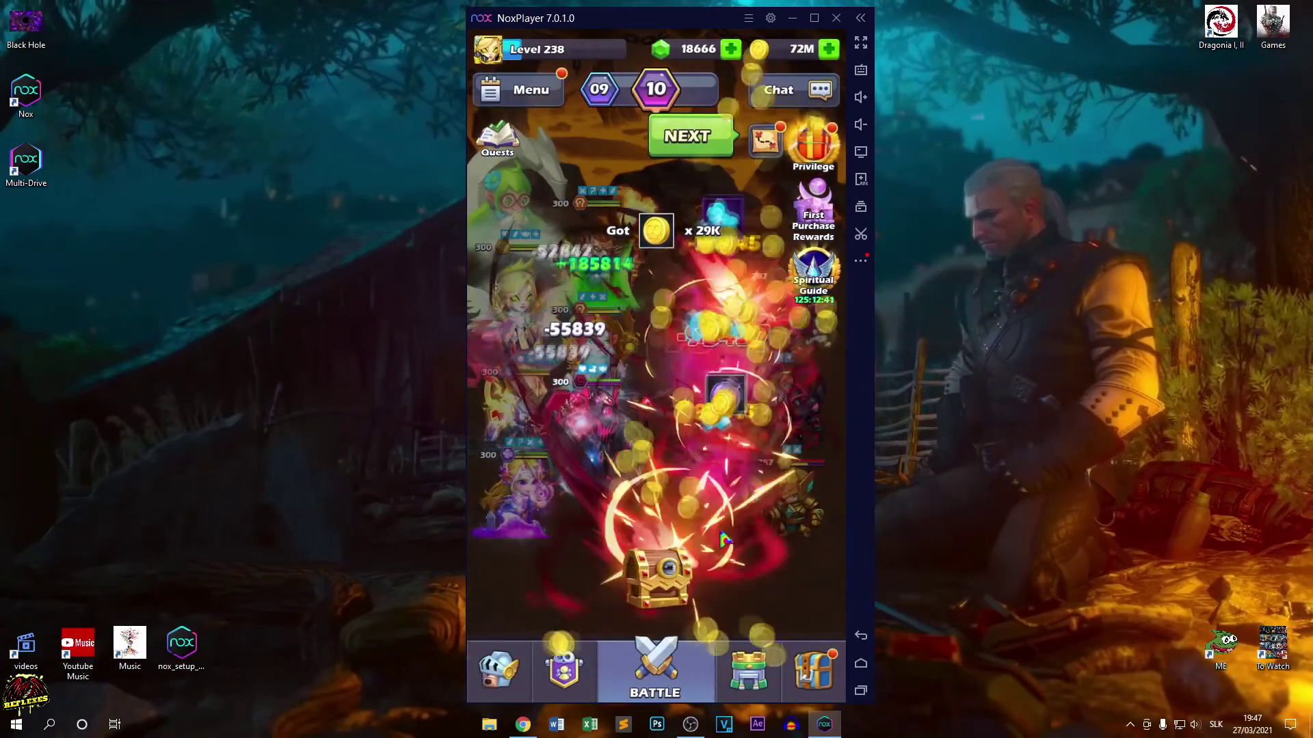
pyautogui.click(685, 519)
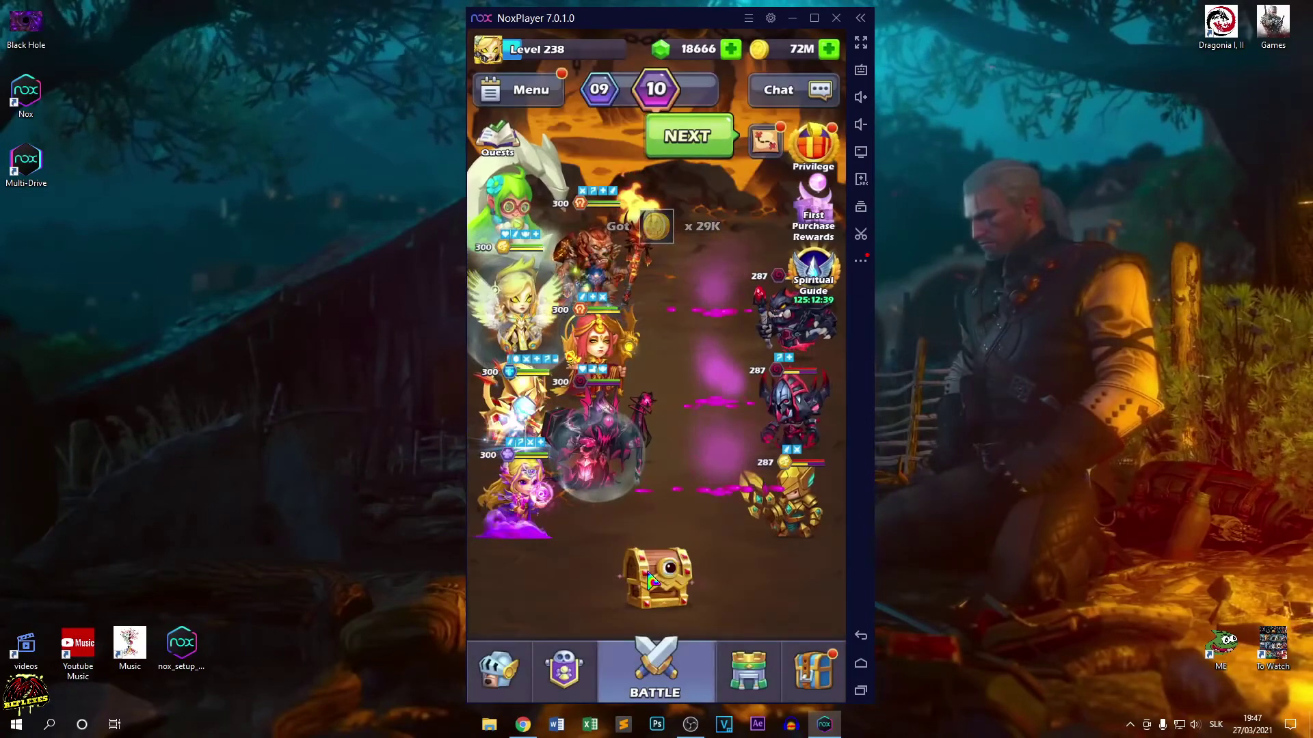
pyautogui.click(670, 531)
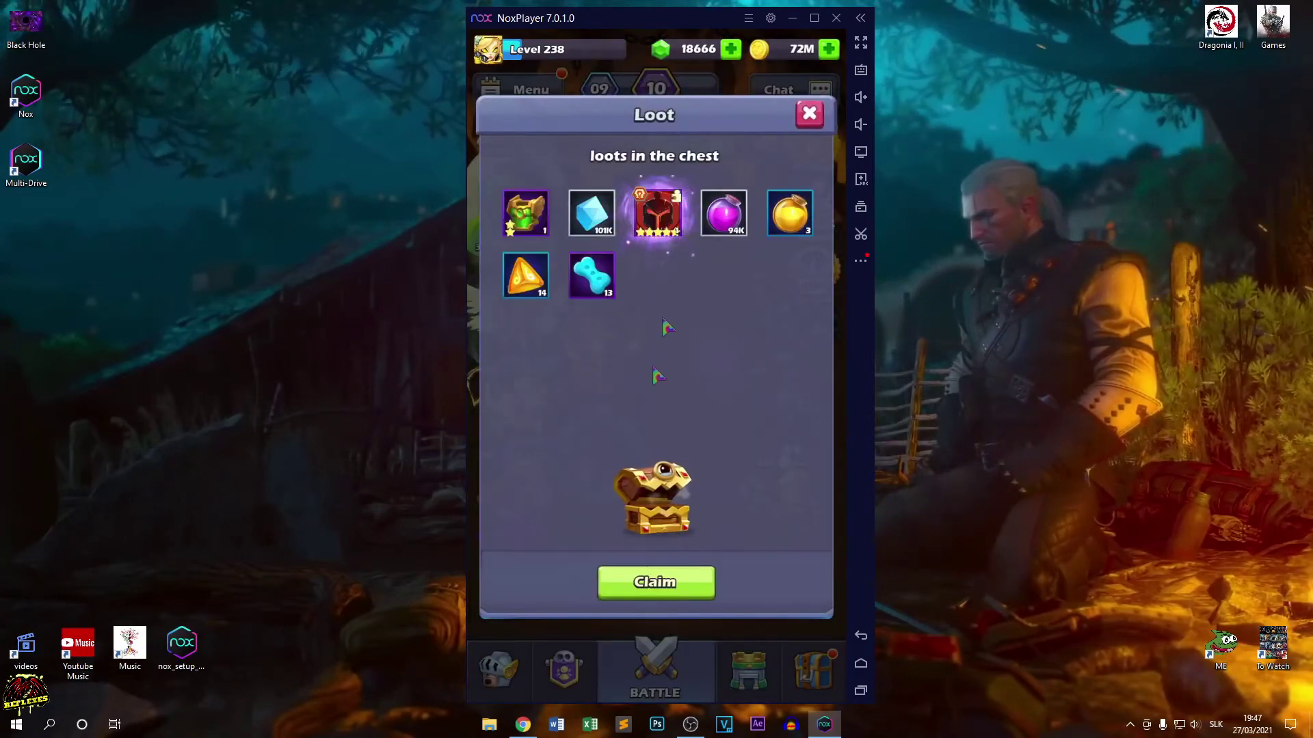
pyautogui.click(649, 583)
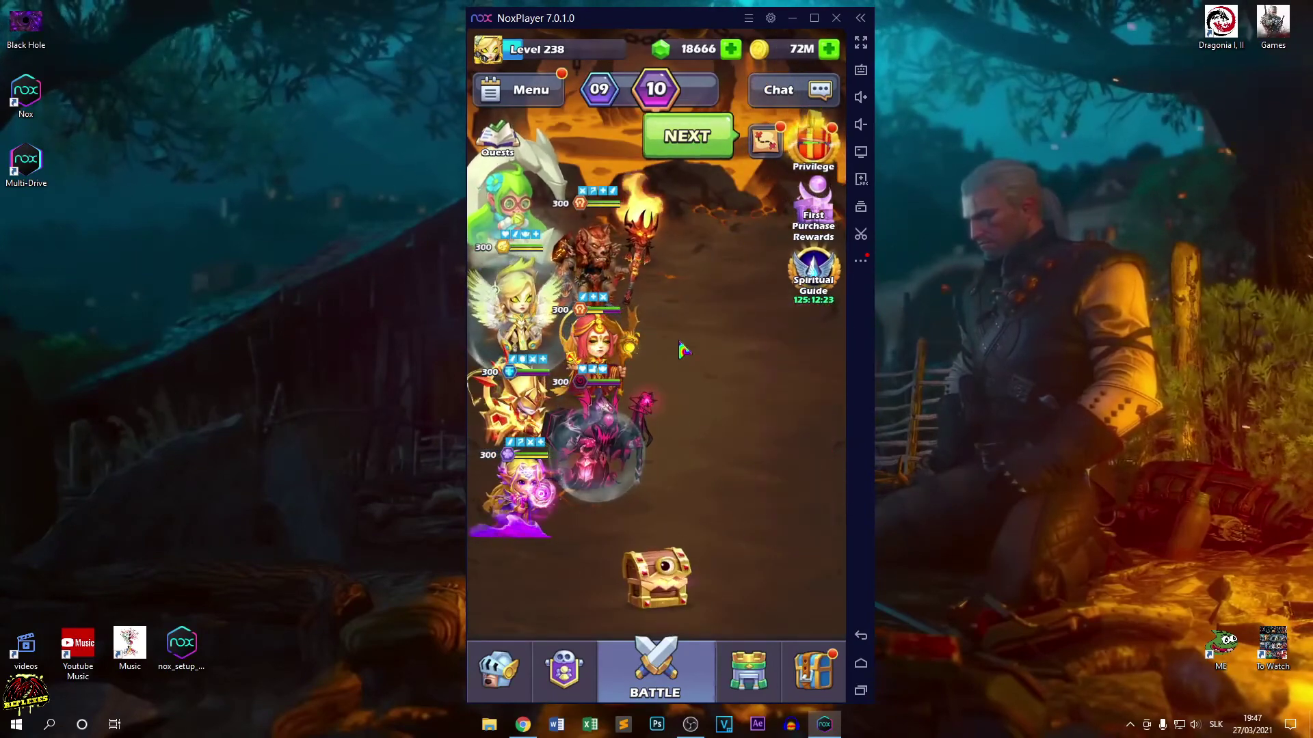
# View the account section in the game's Options, then return to the battle screen.
pyautogui.click(506, 87)
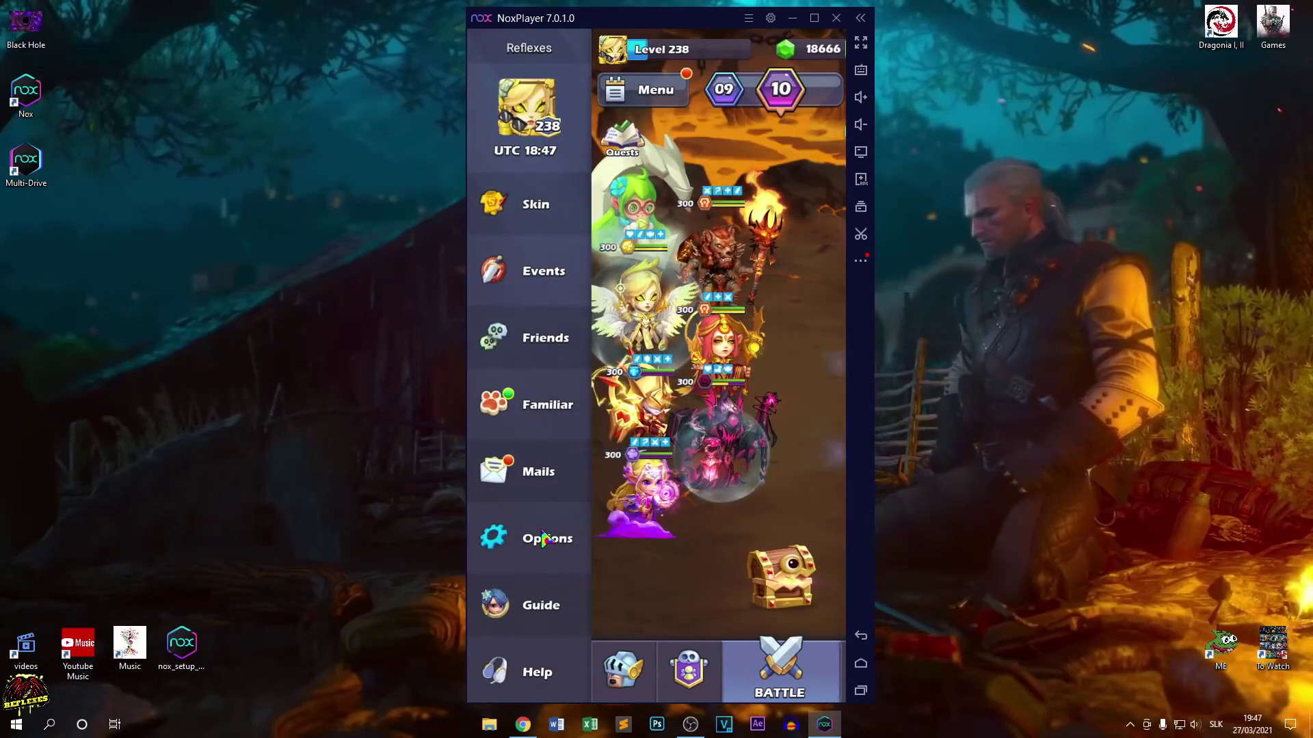
pyautogui.click(544, 537)
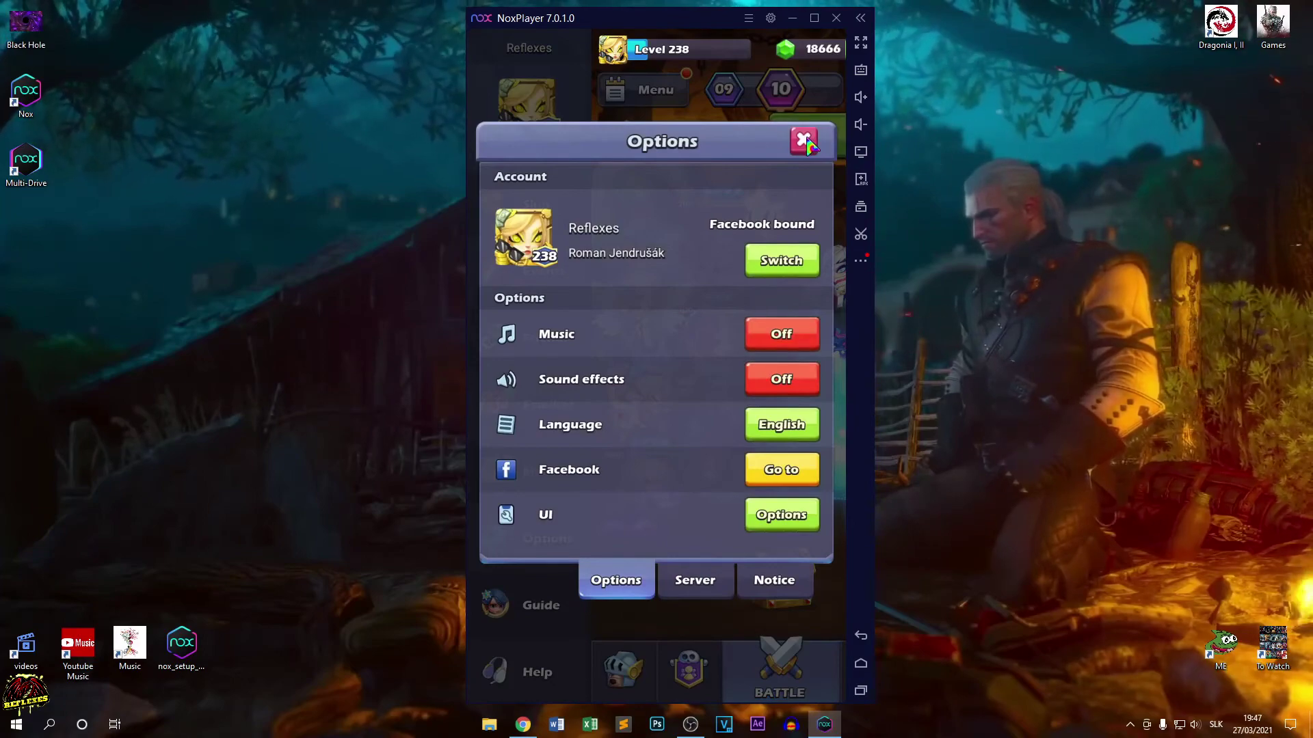
pyautogui.click(804, 141)
pyautogui.click(706, 403)
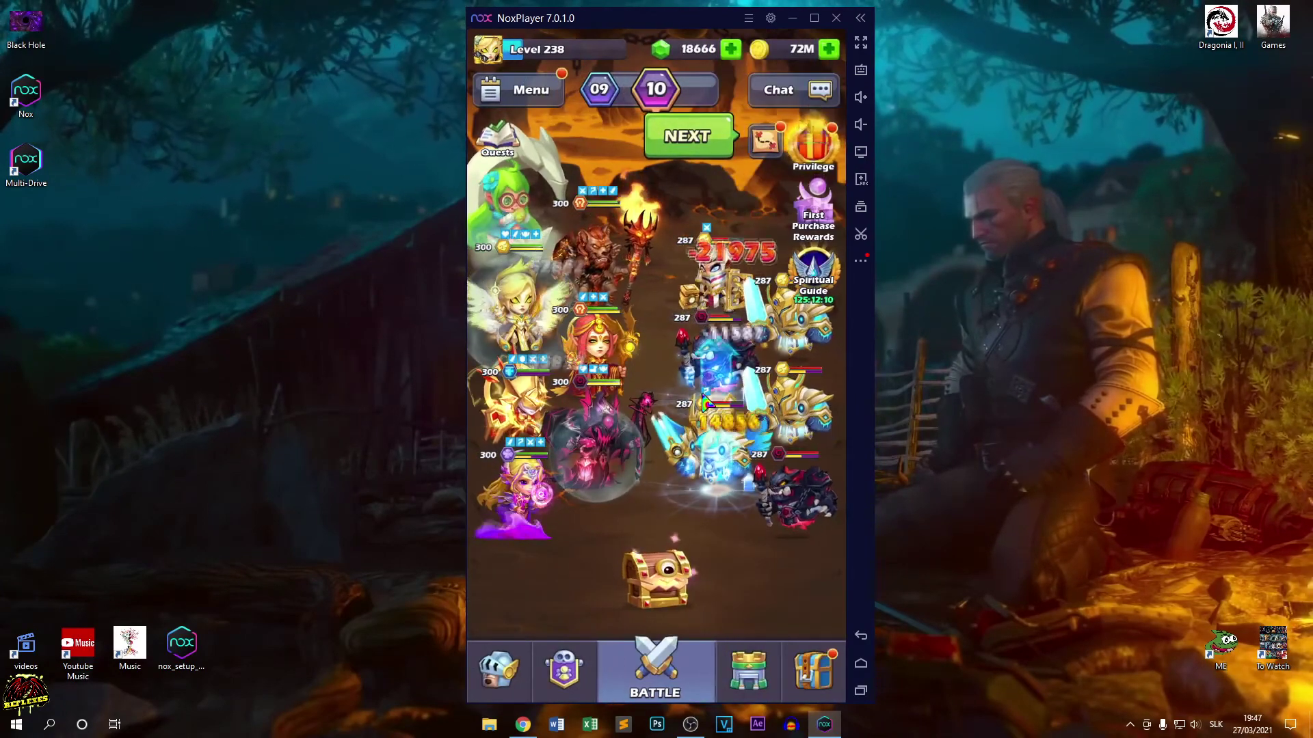